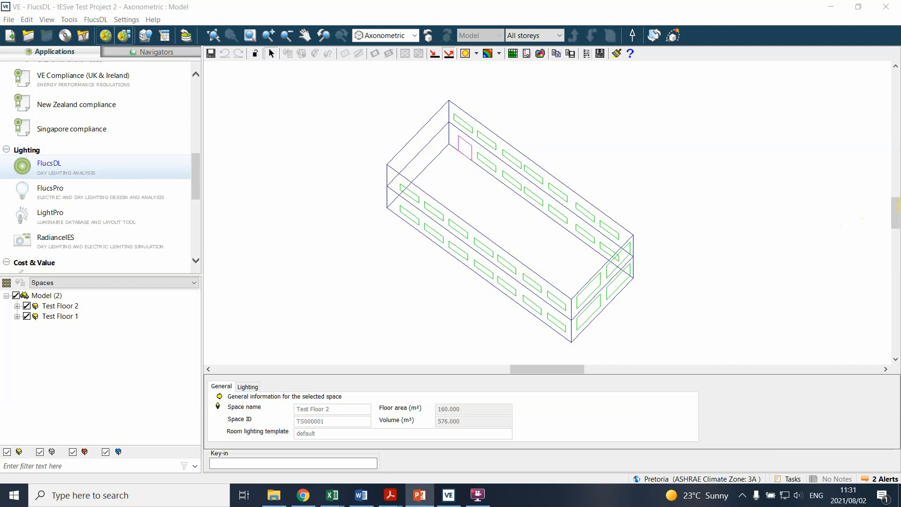
# Step: Select the Test Floor 2 space in the model and go down one level into it
pyautogui.moveTo(485, 104); pyautogui.dragTo(448, 108)
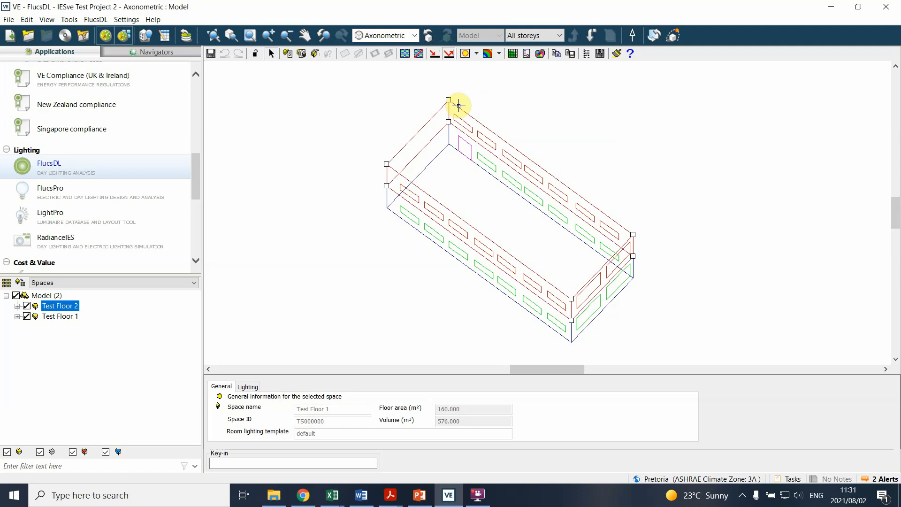
pyautogui.click(590, 38)
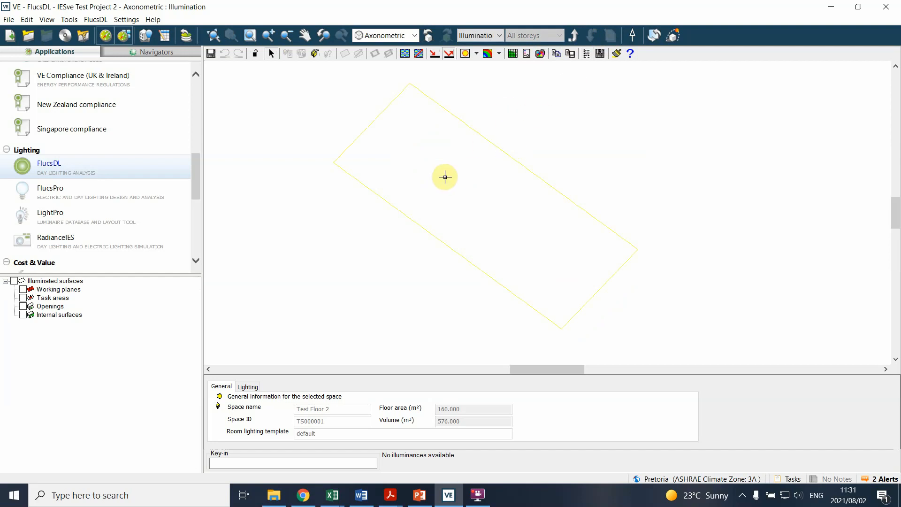
pyautogui.click(575, 33)
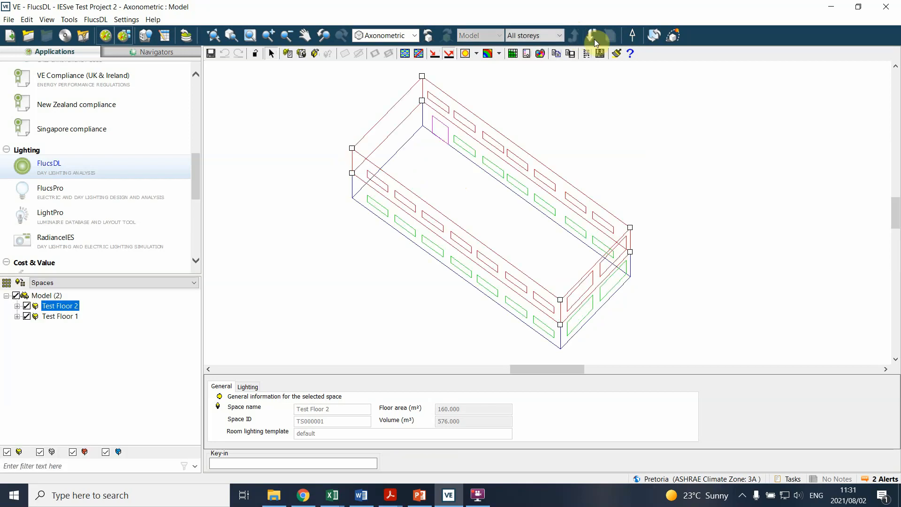
pyautogui.click(590, 37)
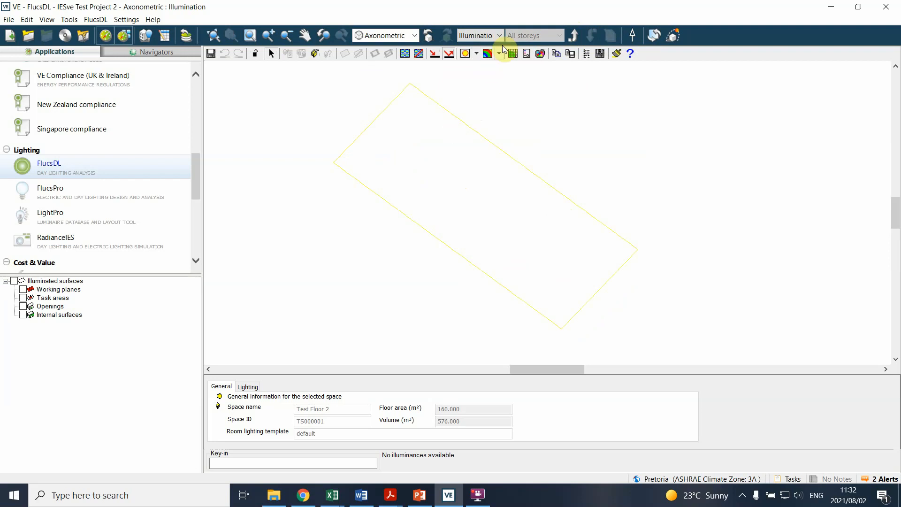
# Step: Compare the Surface and Illumination views of Test Floor 2, finishing in the Surface view
pyautogui.click(497, 35)
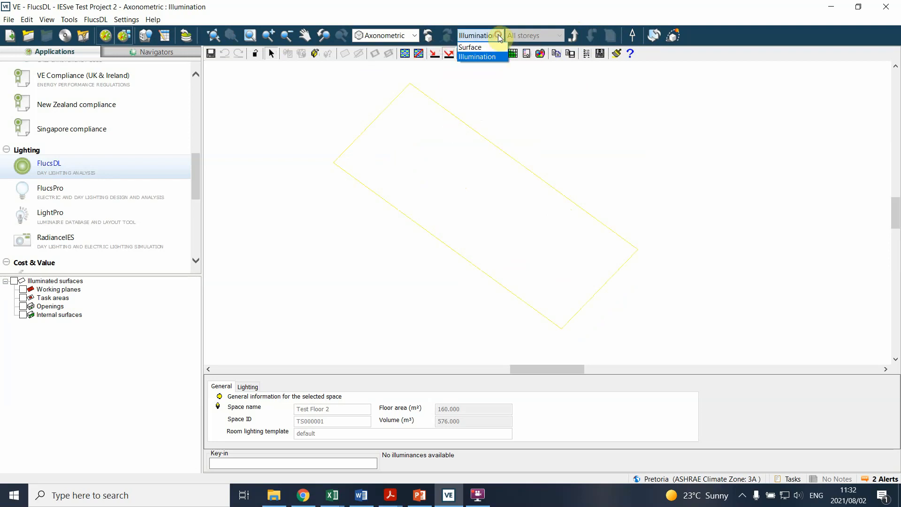
pyautogui.click(489, 46)
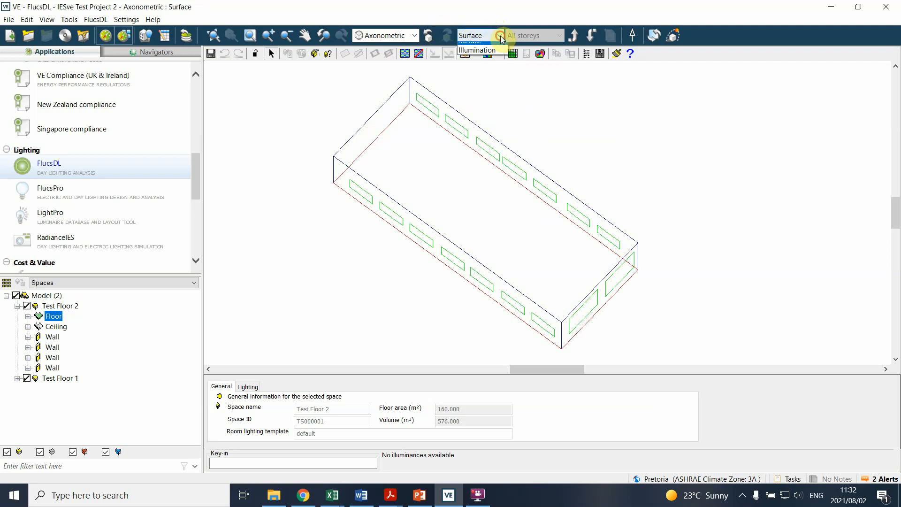
pyautogui.click(500, 36)
pyautogui.click(476, 57)
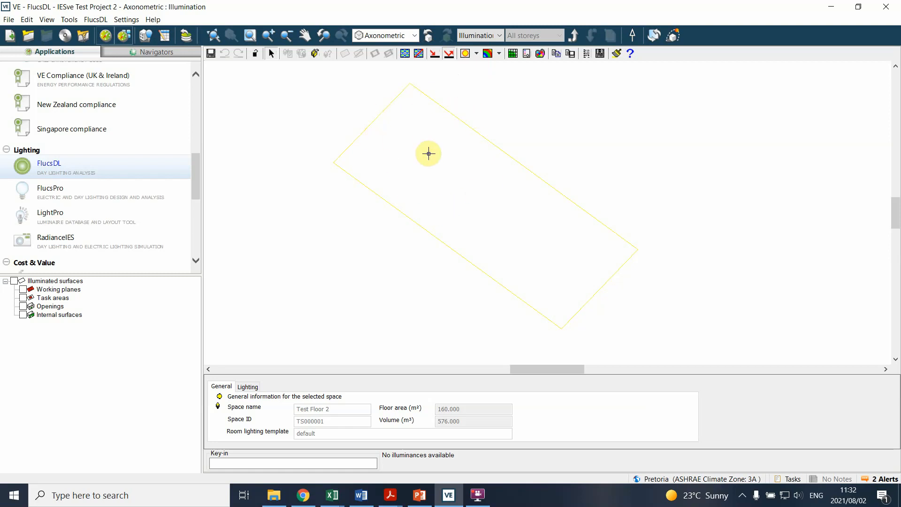
pyautogui.click(499, 36)
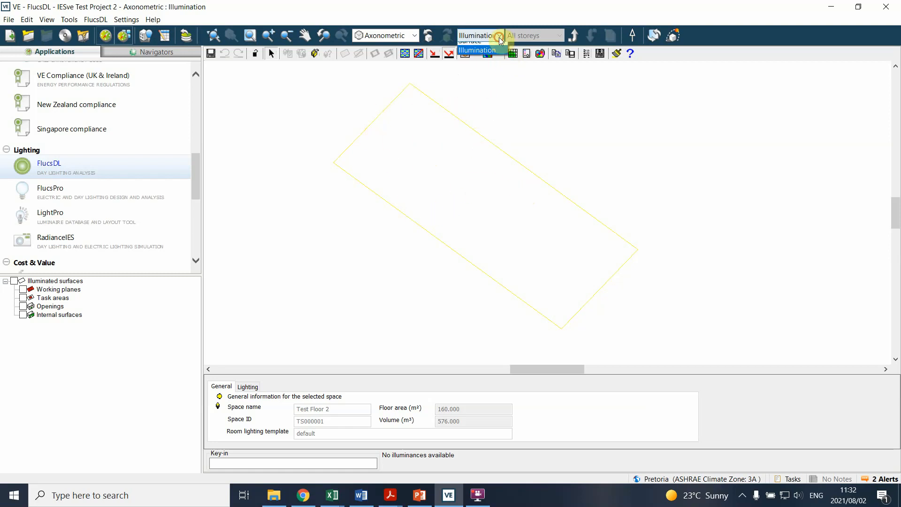
pyautogui.click(486, 47)
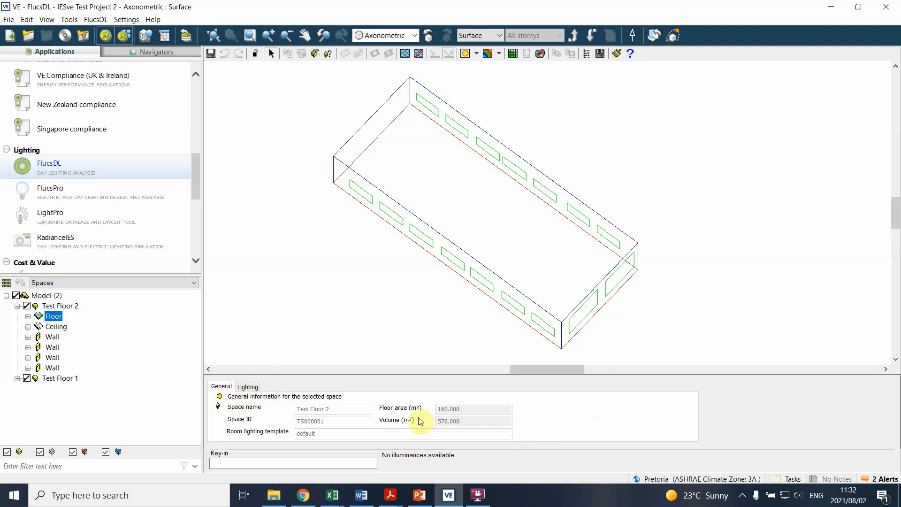
# Step: Review the working surface height in Test Floor 2's lighting settings and consult the terminology page of the Daylighting Notes PDF in Acrobat
pyautogui.click(244, 389)
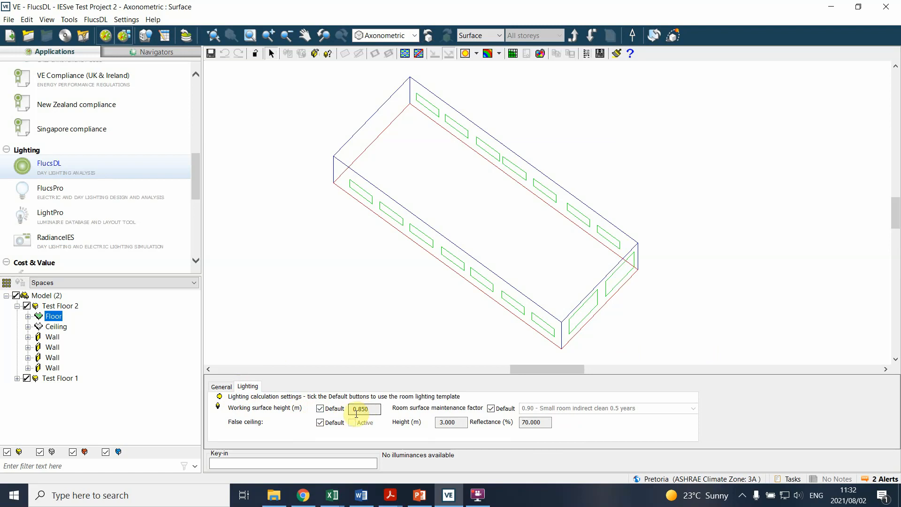
pyautogui.moveTo(369, 408); pyautogui.dragTo(350, 409)
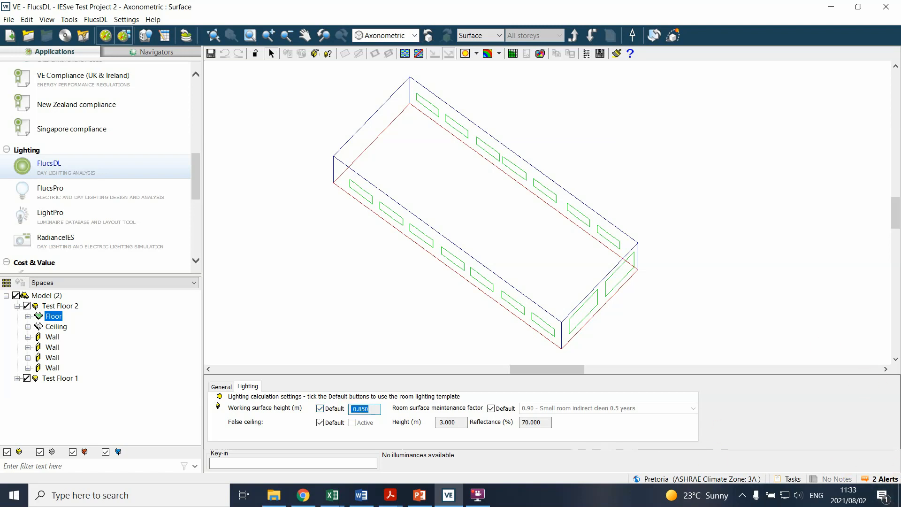
pyautogui.hotkey('alt', 'Tab')
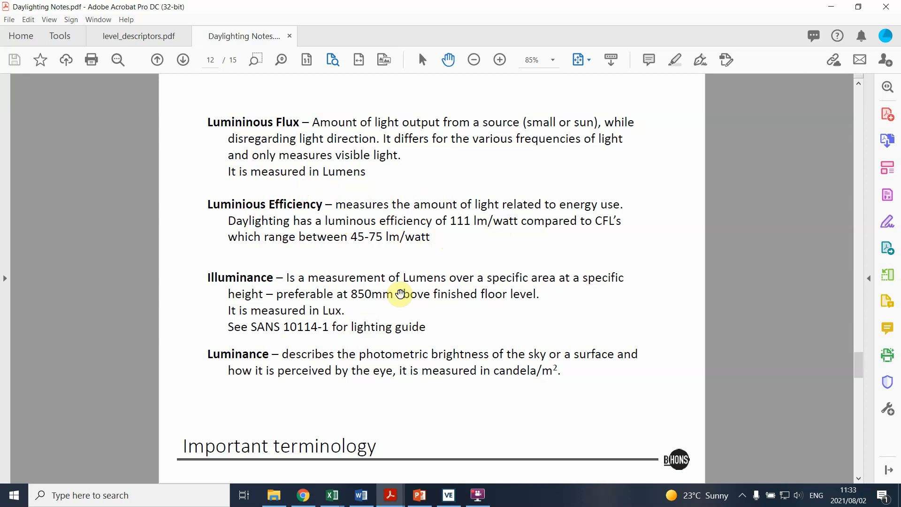
pyautogui.click(830, 7)
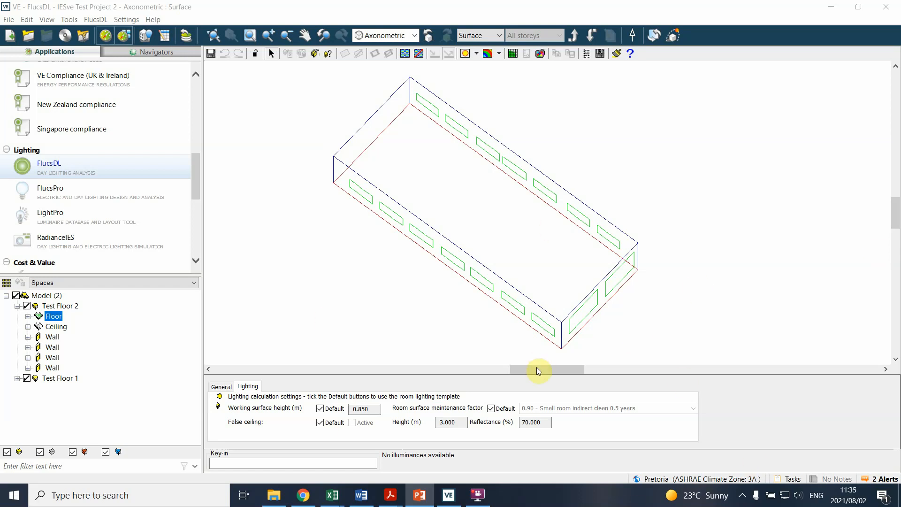
pyautogui.click(377, 292)
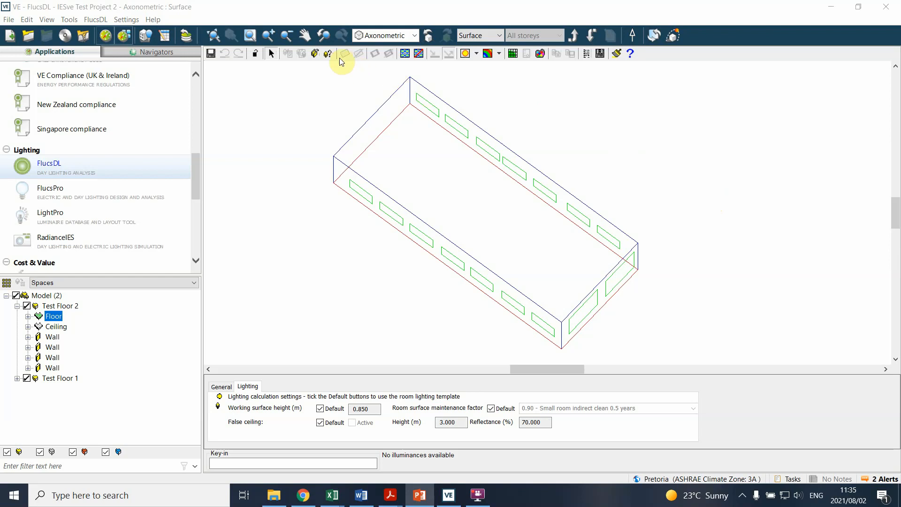
pyautogui.click(315, 55)
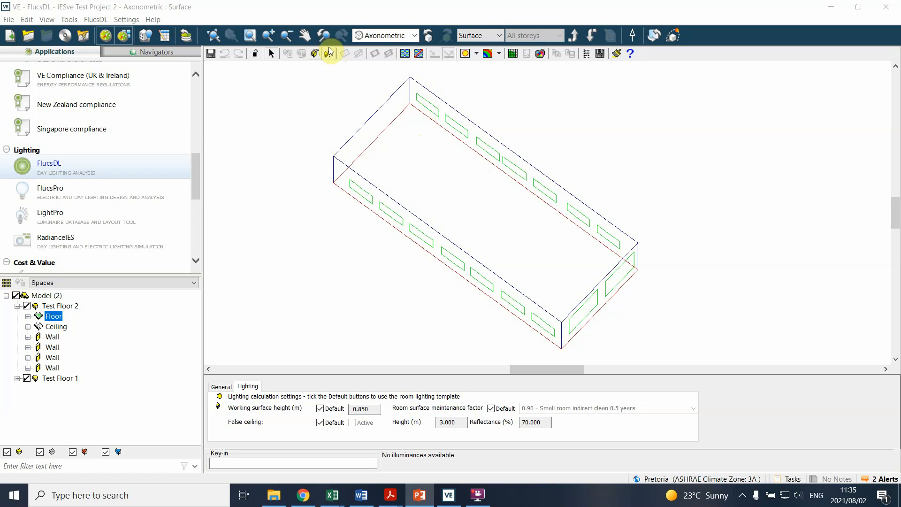
pyautogui.click(315, 54)
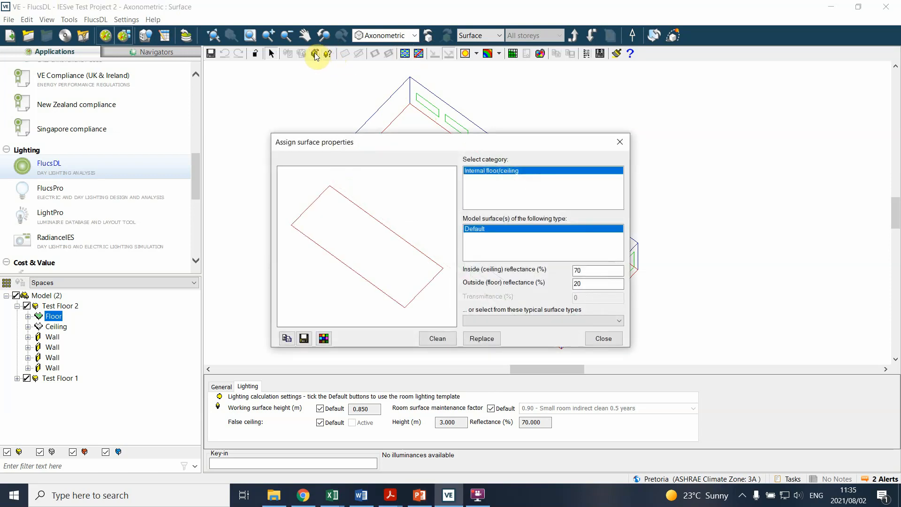
pyautogui.click(483, 160)
pyautogui.moveTo(496, 149); pyautogui.dragTo(751, 123)
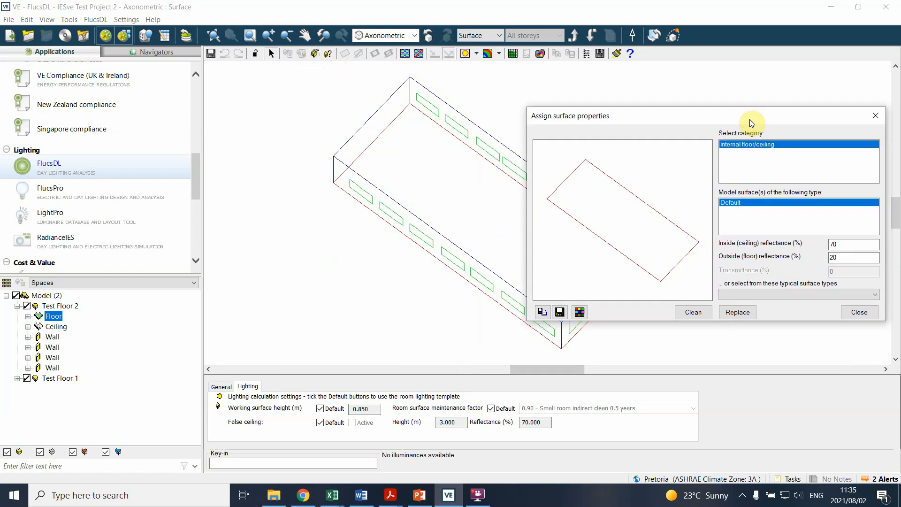
pyautogui.click(445, 107)
pyautogui.click(550, 112)
pyautogui.click(463, 97)
pyautogui.click(597, 114)
pyautogui.moveTo(599, 115); pyautogui.dragTo(642, 128)
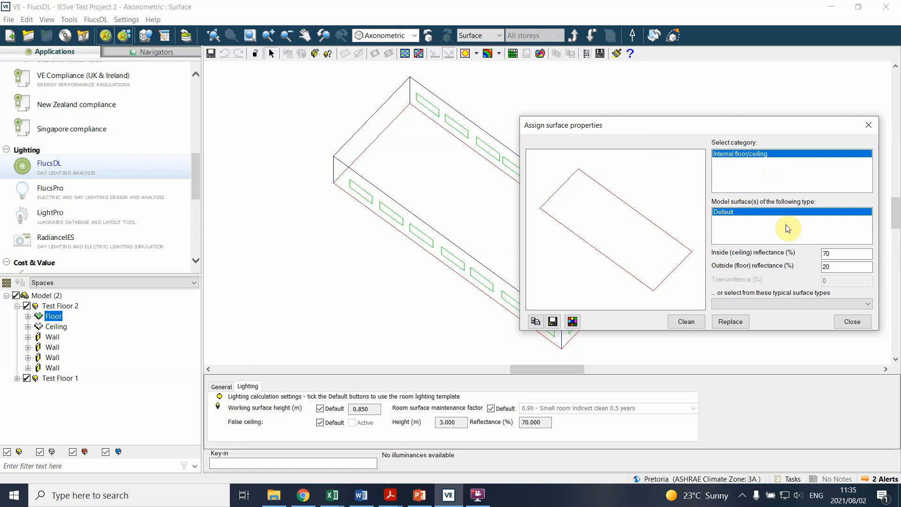
pyautogui.click(850, 323)
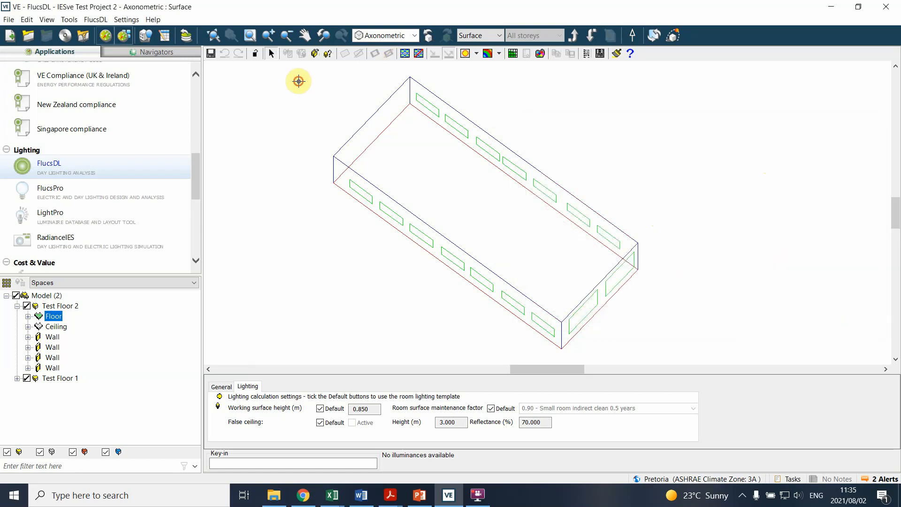
pyautogui.moveTo(295, 81)
pyautogui.mouseDown()
pyautogui.moveTo(554, 141)
pyautogui.moveTo(674, 311)
pyautogui.mouseUp()
pyautogui.click(487, 148)
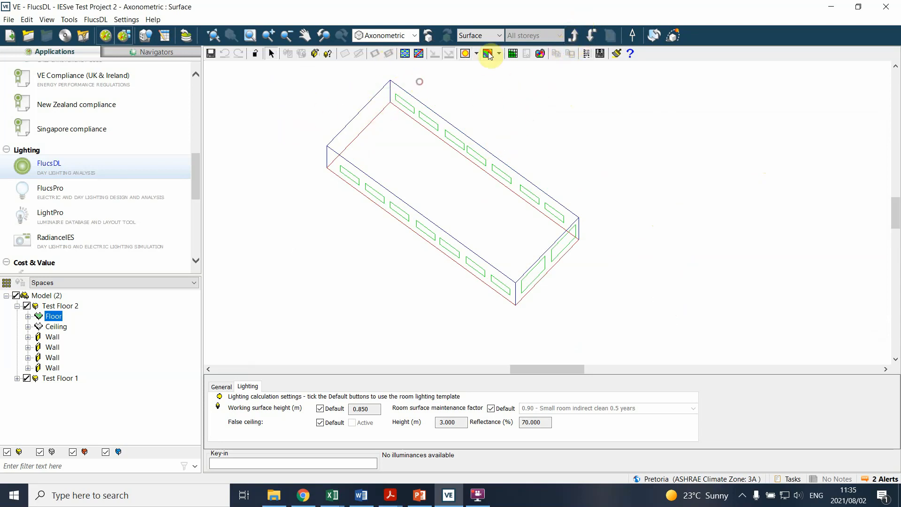
# Step: Return to model level, open the surface property assignment for Test Floor 2, browse its categories and select External wall
pyautogui.click(574, 36)
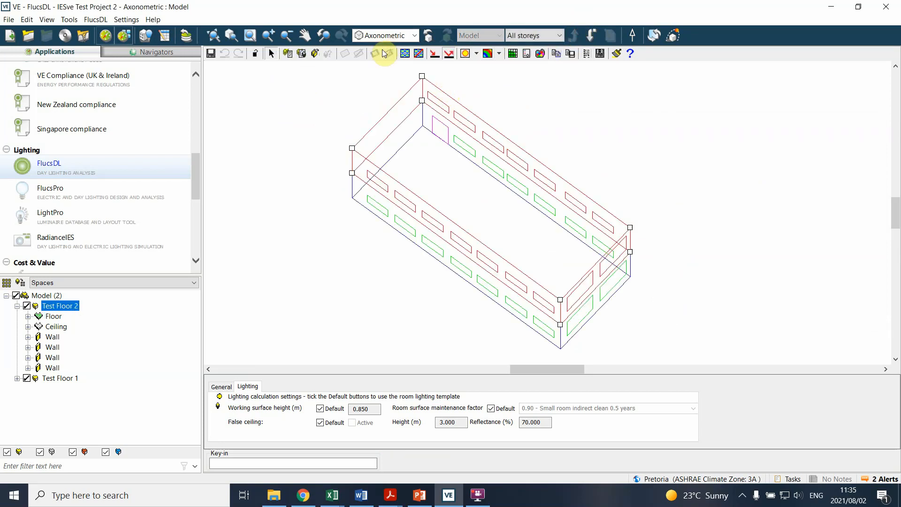
pyautogui.click(315, 53)
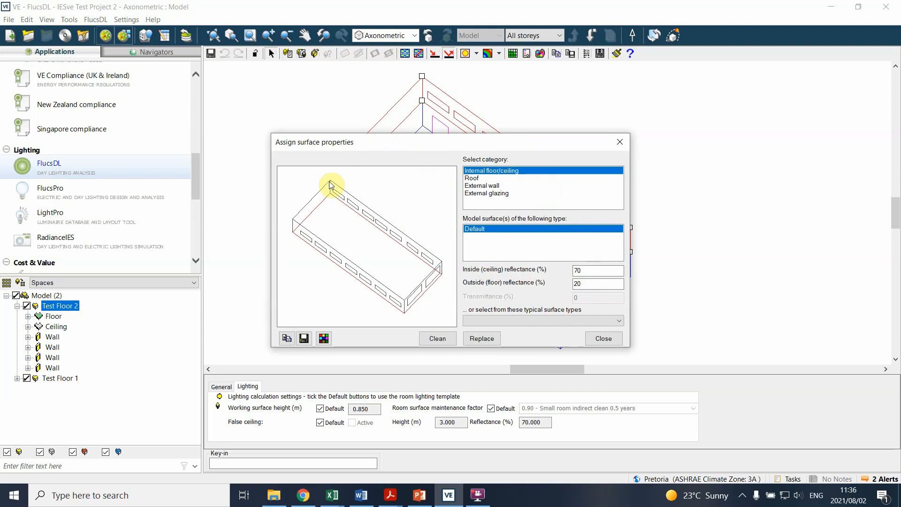
pyautogui.click(475, 178)
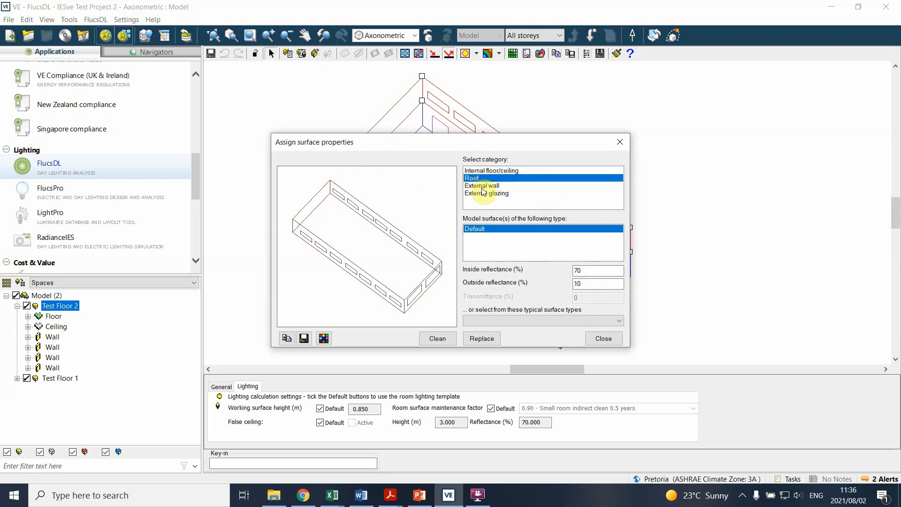
pyautogui.click(482, 188)
pyautogui.click(489, 195)
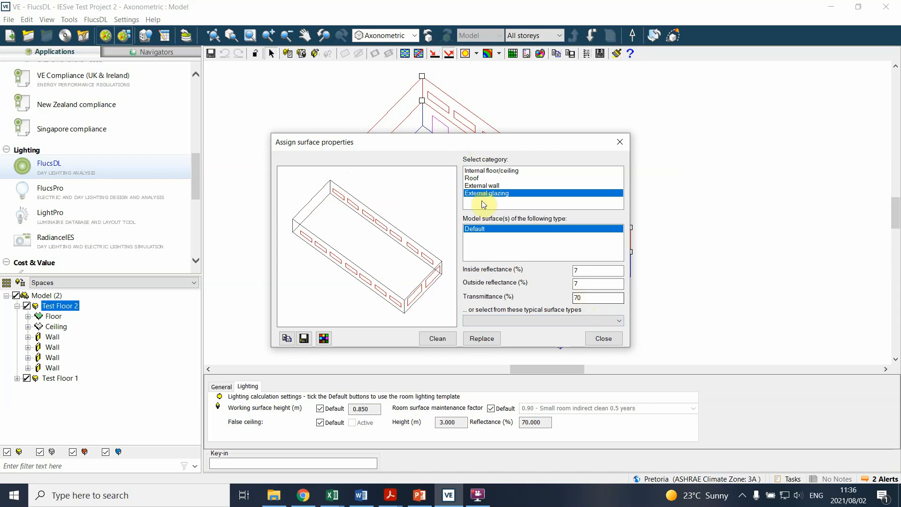
pyautogui.click(484, 185)
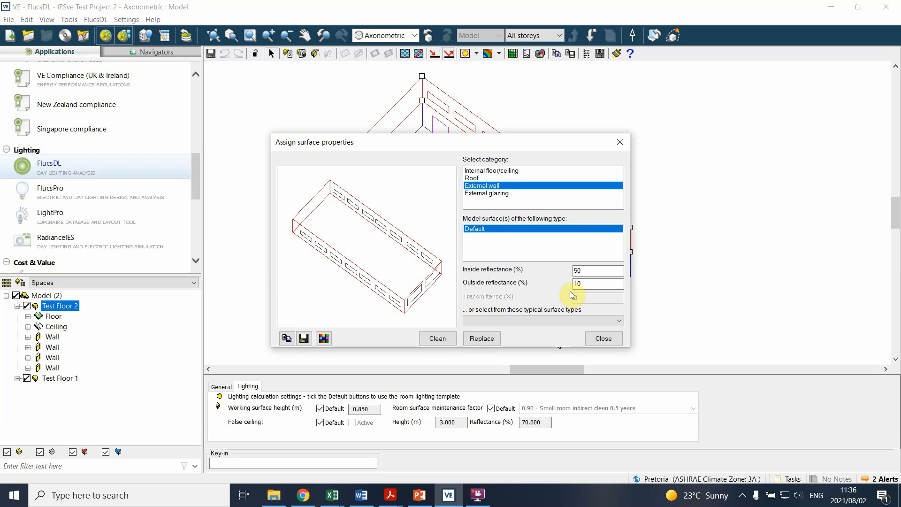
# Step: Replace the external walls' default surface properties with the White glazed tile surface type
pyautogui.moveTo(583, 270); pyautogui.dragTo(548, 269)
pyautogui.click(591, 271)
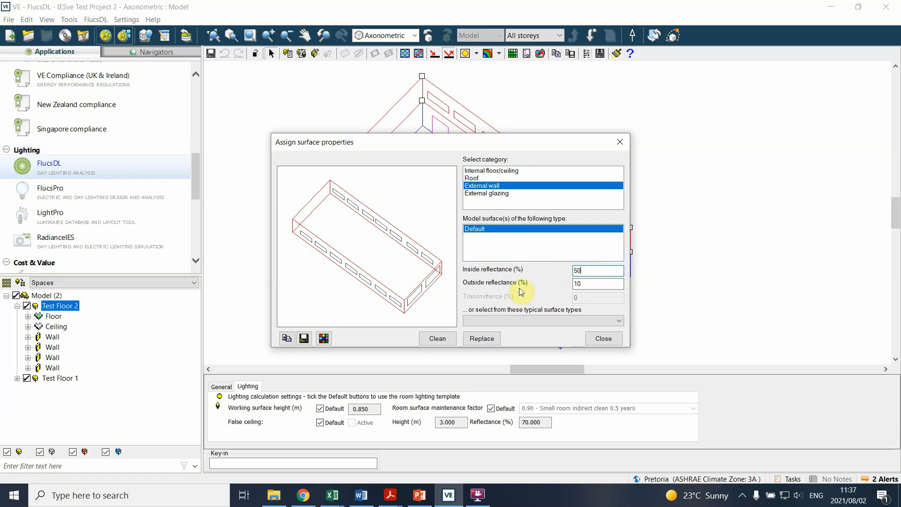
pyautogui.click(533, 323)
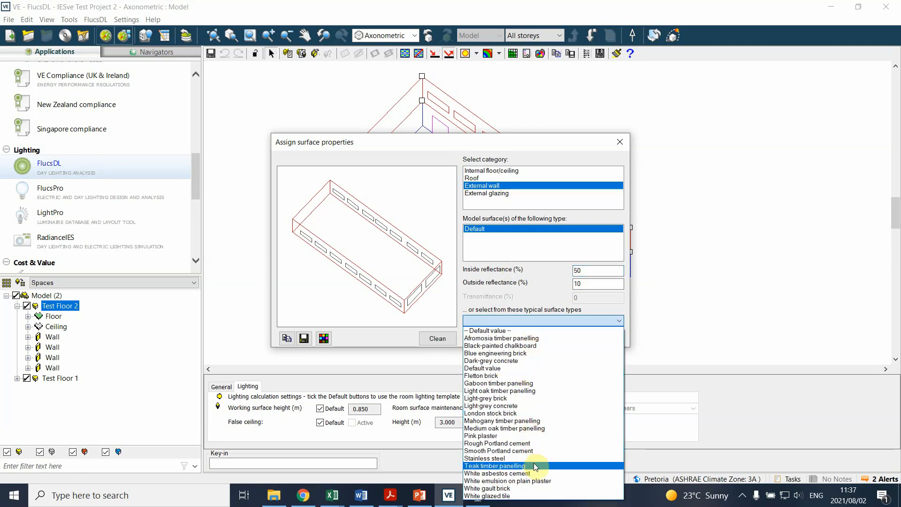
pyautogui.click(515, 496)
pyautogui.click(479, 345)
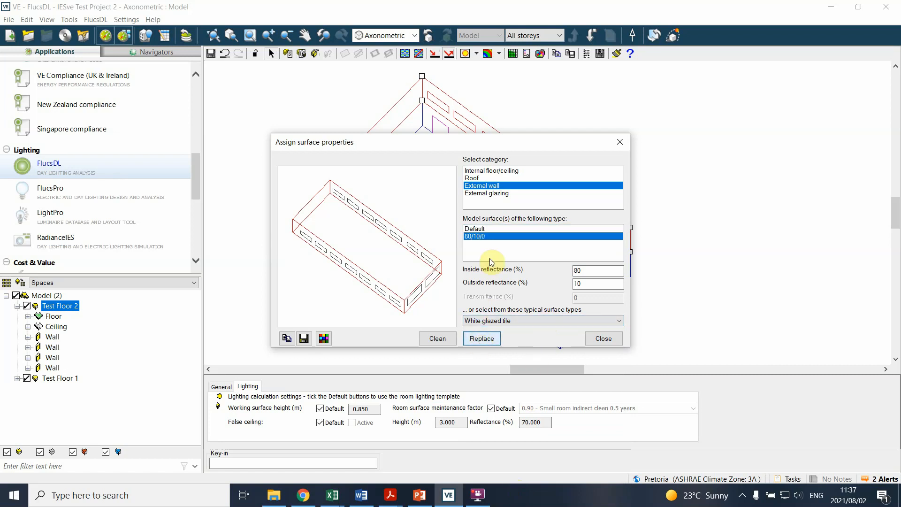
pyautogui.click(539, 323)
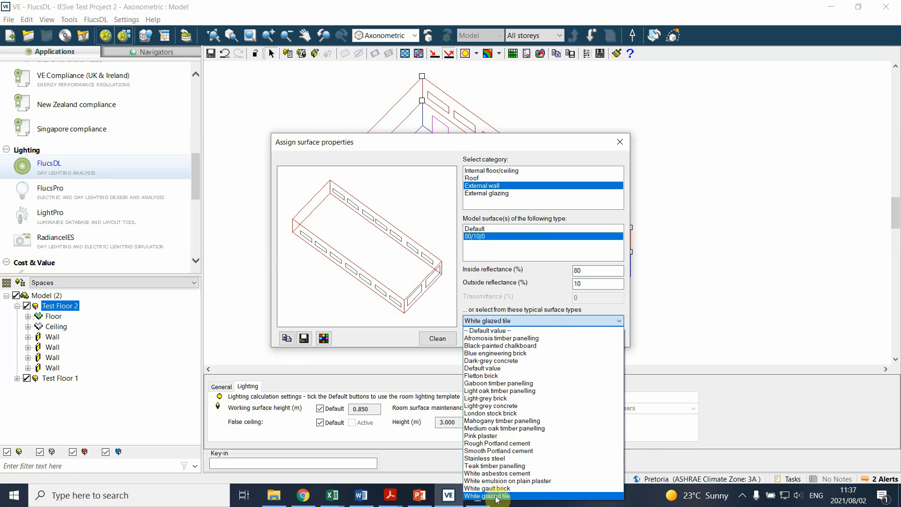
pyautogui.click(496, 496)
pyautogui.click(488, 340)
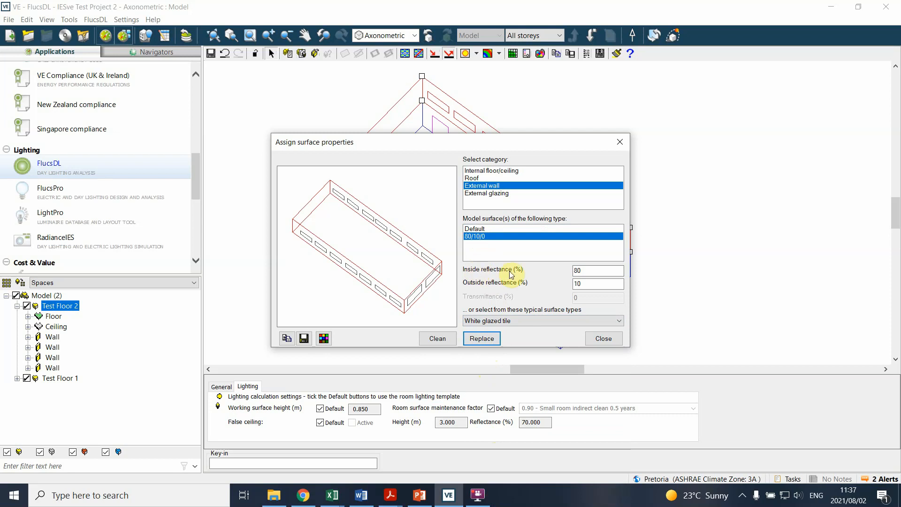
pyautogui.click(579, 272)
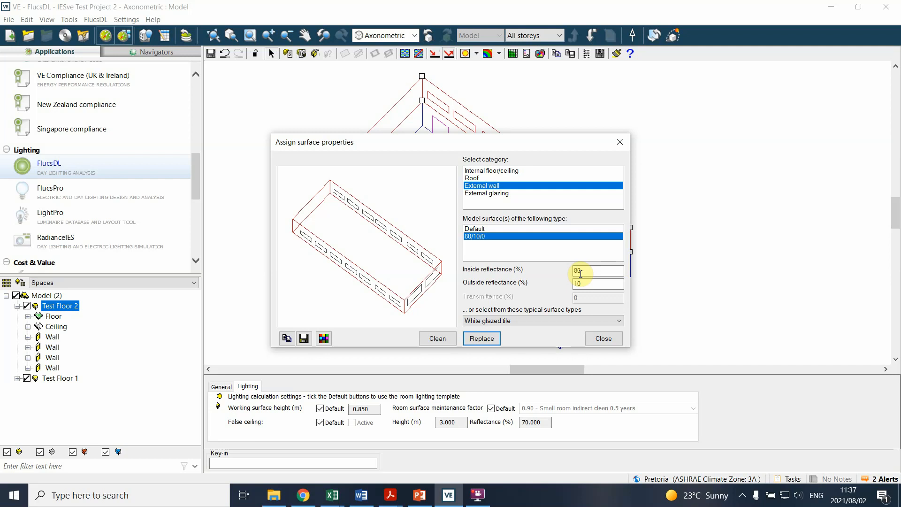
# Step: Replace the external walls' surface properties with the Dark-grey concrete surface type
pyautogui.click(527, 321)
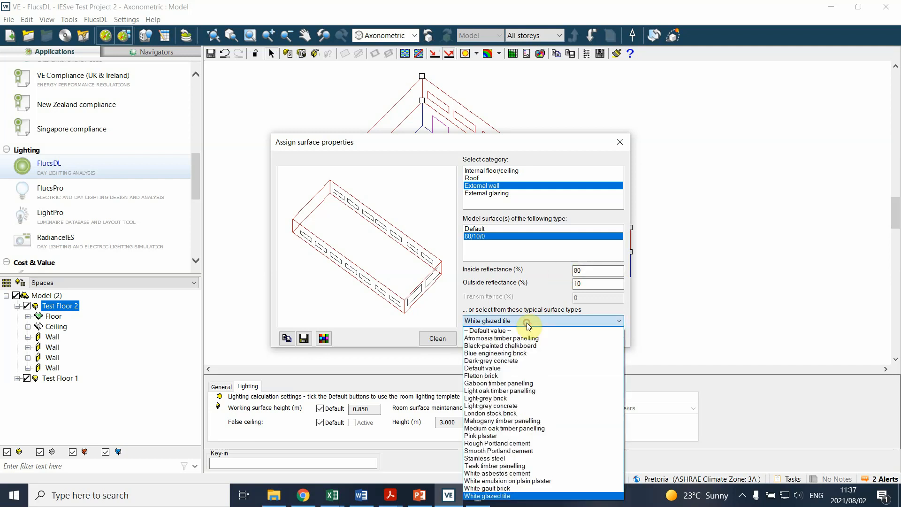
pyautogui.click(515, 361)
pyautogui.click(482, 338)
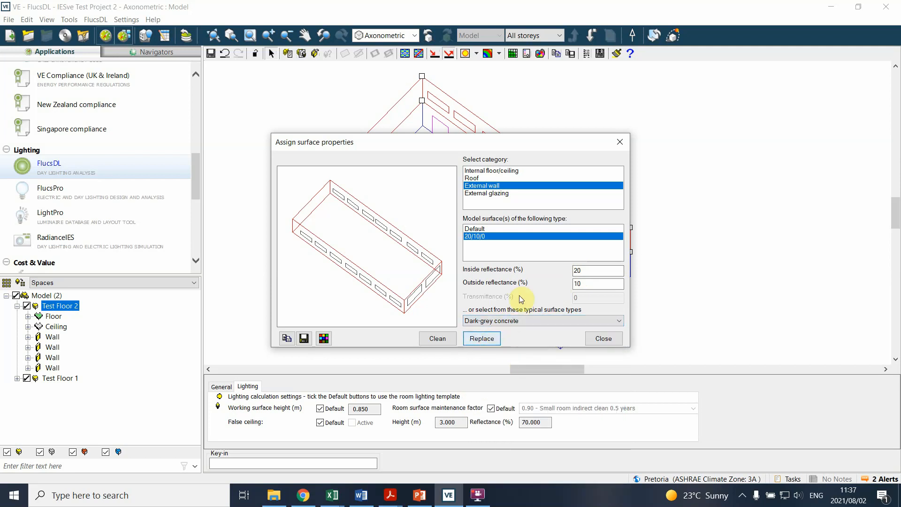
# Step: Set the external walls' inside reflectance to 5% and apply it to the model surfaces
pyautogui.click(592, 271)
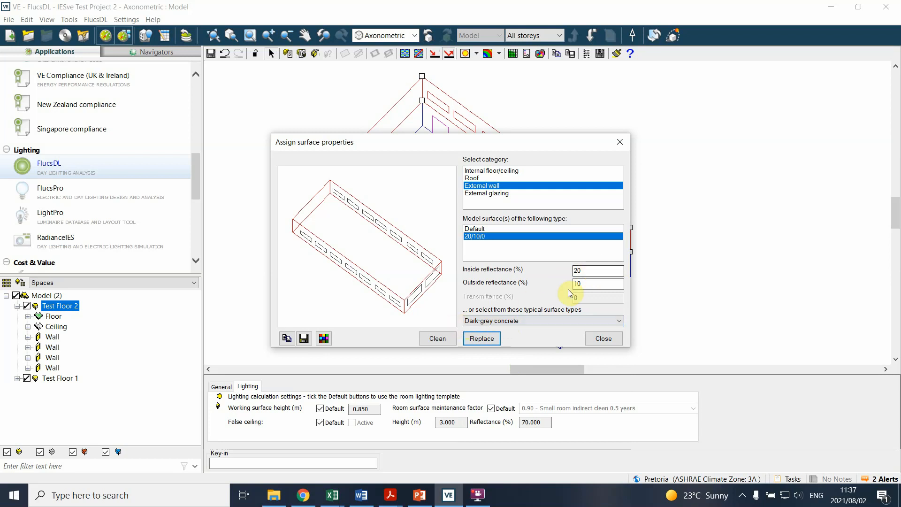
pyautogui.moveTo(590, 274); pyautogui.dragTo(574, 277)
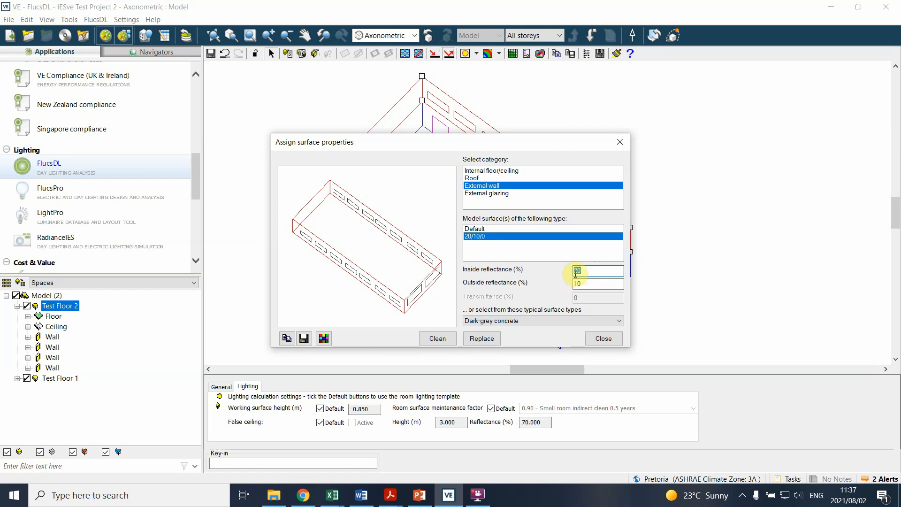
pyautogui.write('05')
pyautogui.moveTo(586, 281); pyautogui.dragTo(566, 284)
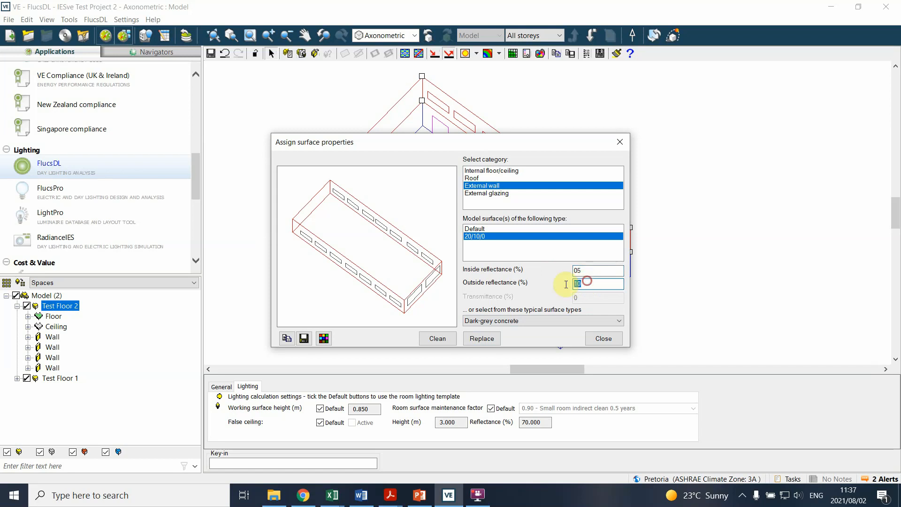
pyautogui.click(481, 340)
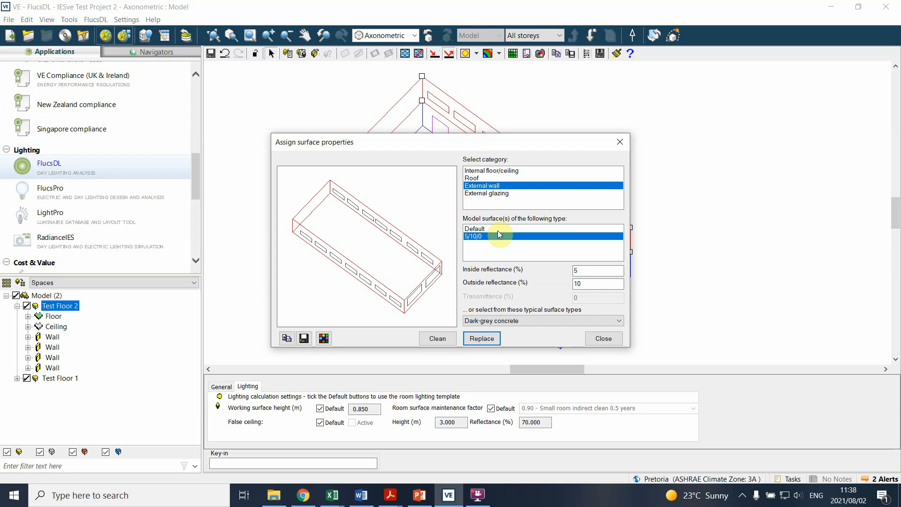
# Step: Replace the roof's default surface properties with the White emulsion on no-fines concrete surface type
pyautogui.click(474, 178)
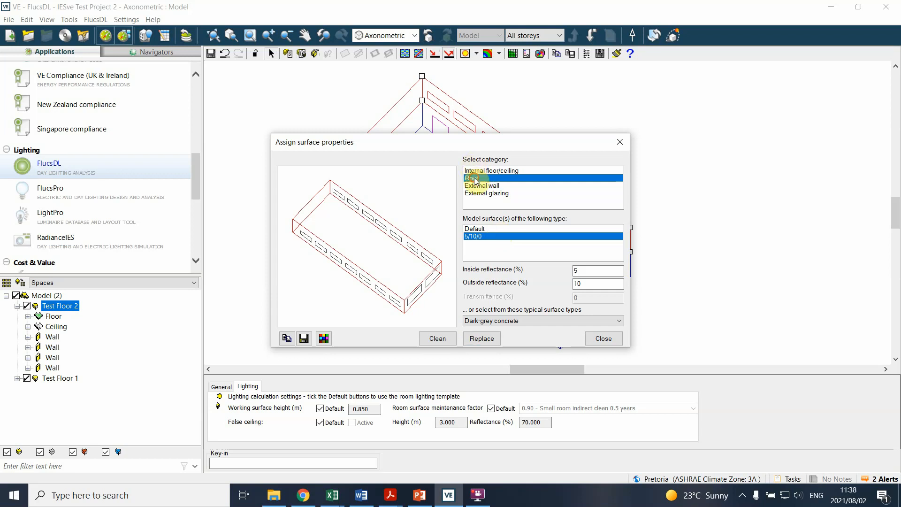
pyautogui.click(582, 321)
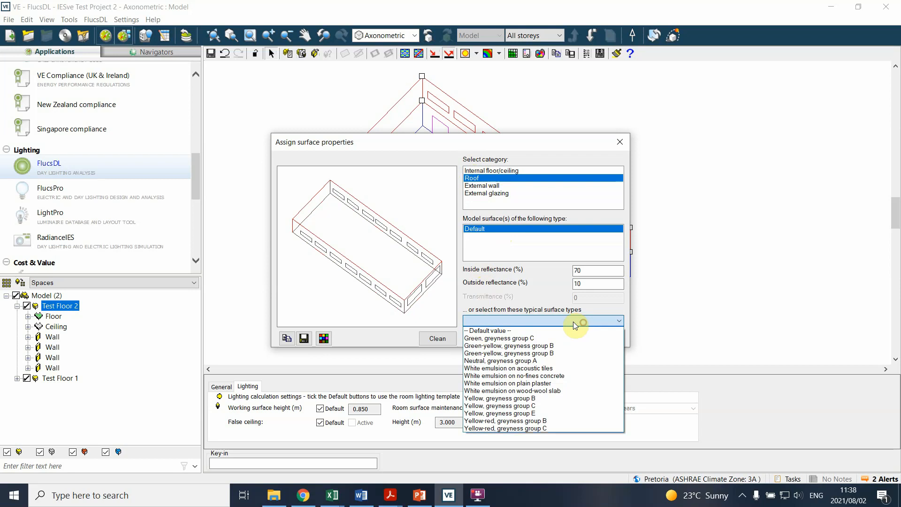
pyautogui.click(507, 377)
pyautogui.click(482, 338)
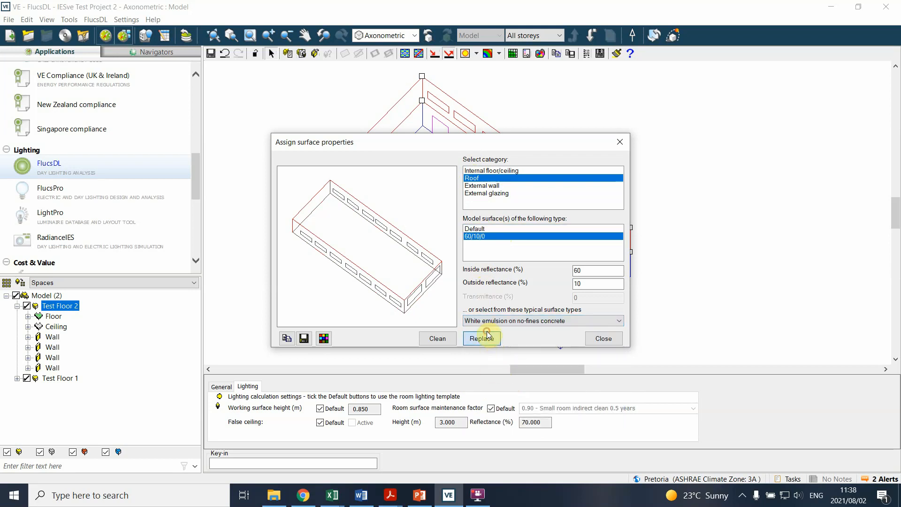
# Step: Try to replace the Default type of the external walls with the White gault brick surface type
pyautogui.click(493, 186)
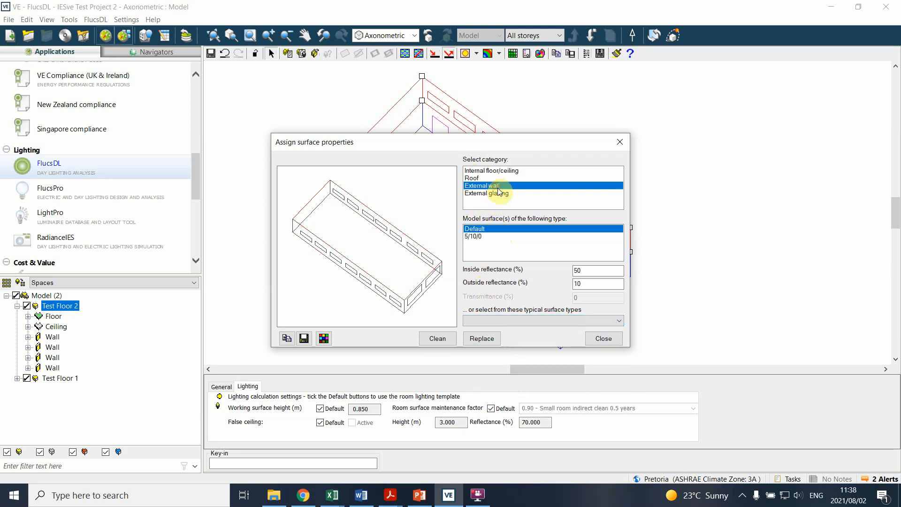
pyautogui.click(535, 321)
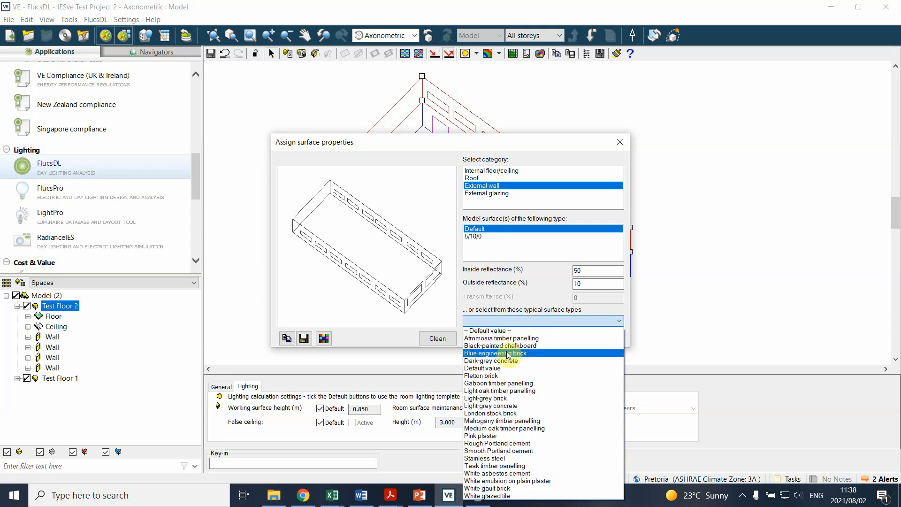
pyautogui.click(496, 491)
pyautogui.click(483, 341)
pyautogui.click(484, 340)
pyautogui.click(505, 291)
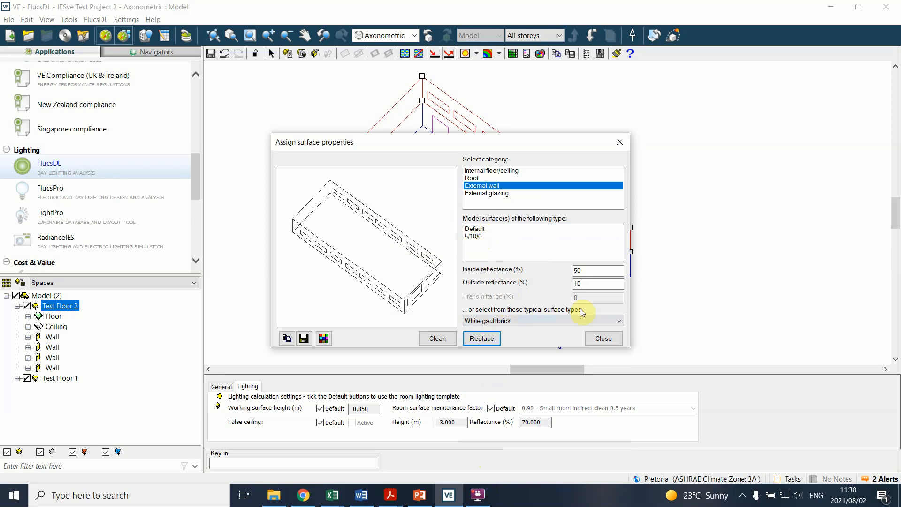
# Step: Mute the computer's headphone audio
pyautogui.click(798, 493)
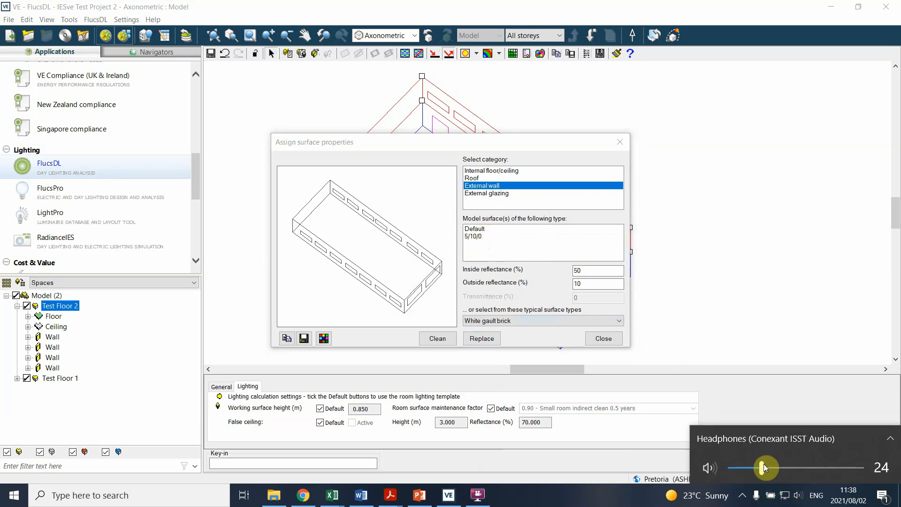
pyautogui.click(714, 468)
pyautogui.click(683, 313)
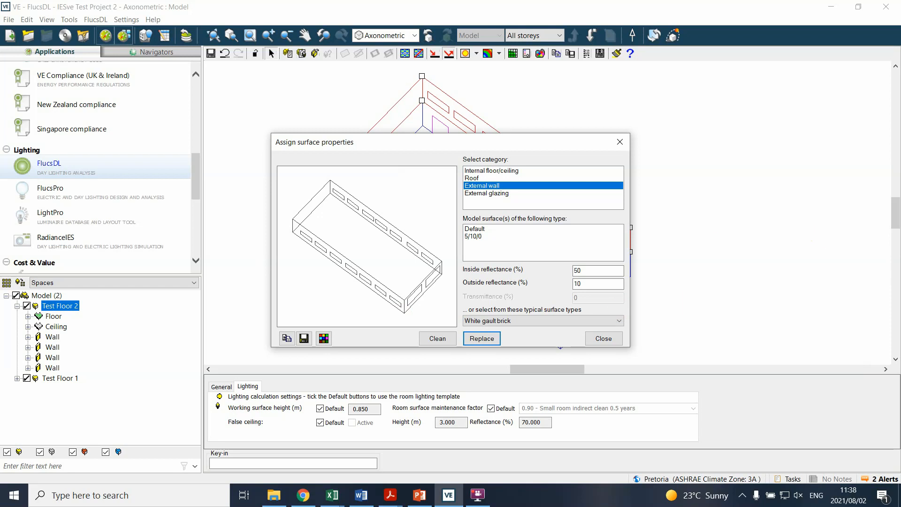
# Step: Close the surface property assignment, clear the model selection and reselect Test Floor 2
pyautogui.hotkey('alt', 'Tab')
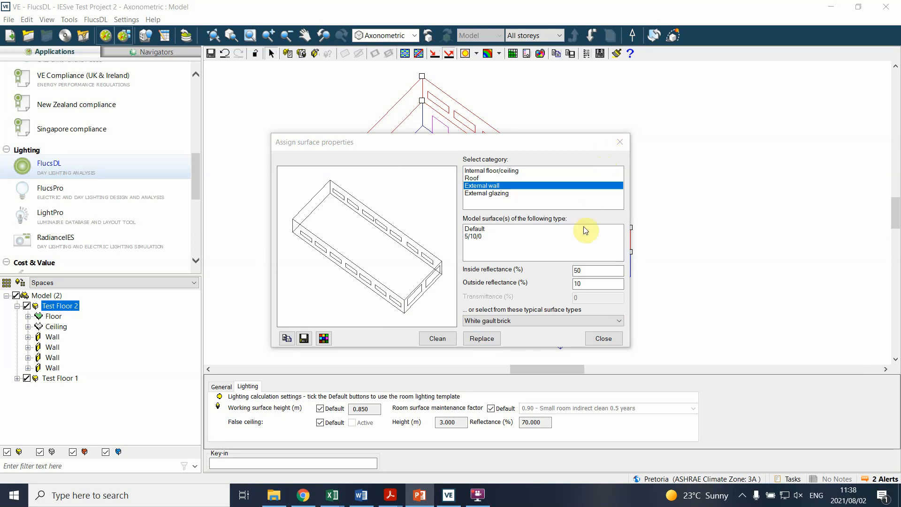
pyautogui.click(590, 345)
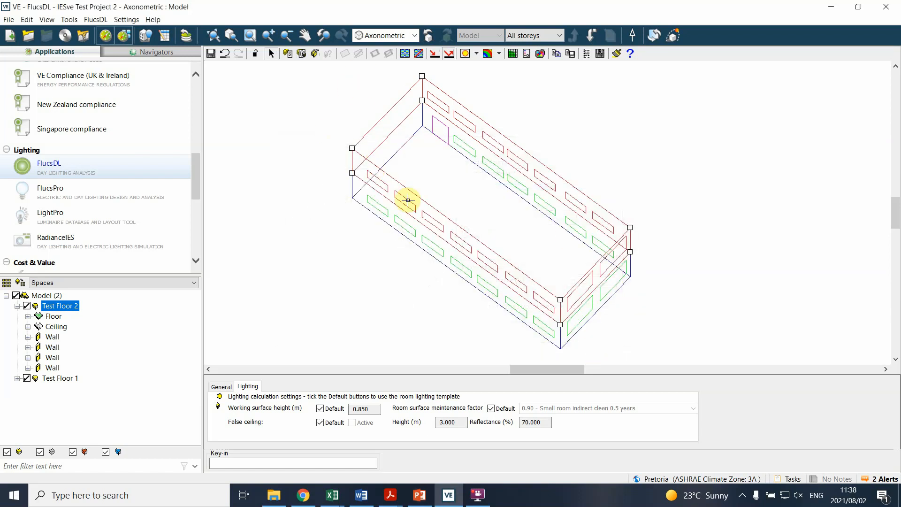
pyautogui.click(332, 89)
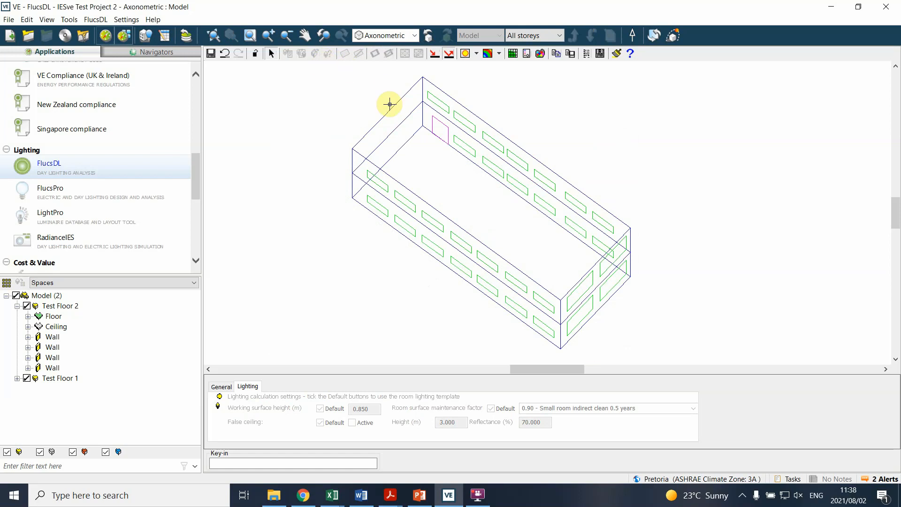
pyautogui.click(414, 88)
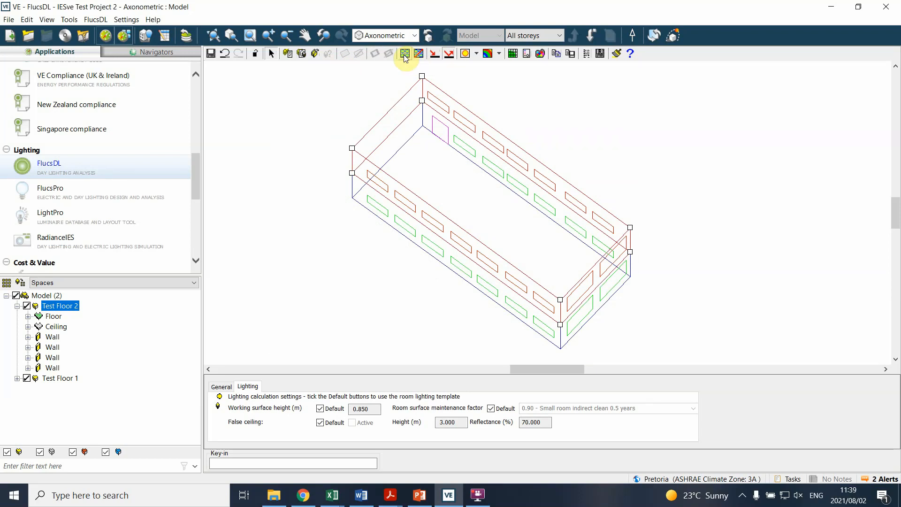
# Step: Open the lighting analysis calculation for Test Floor 2 and review its method, illuminance and margin settings
pyautogui.click(404, 54)
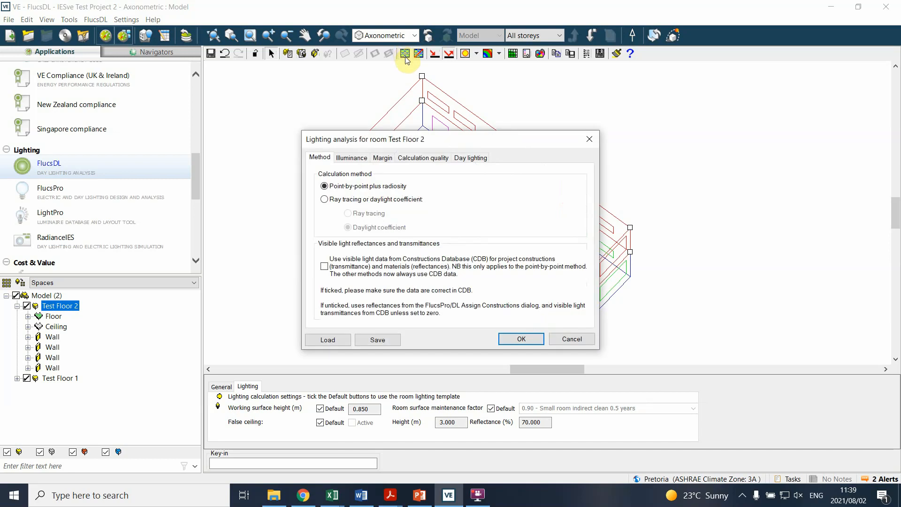
pyautogui.click(580, 135)
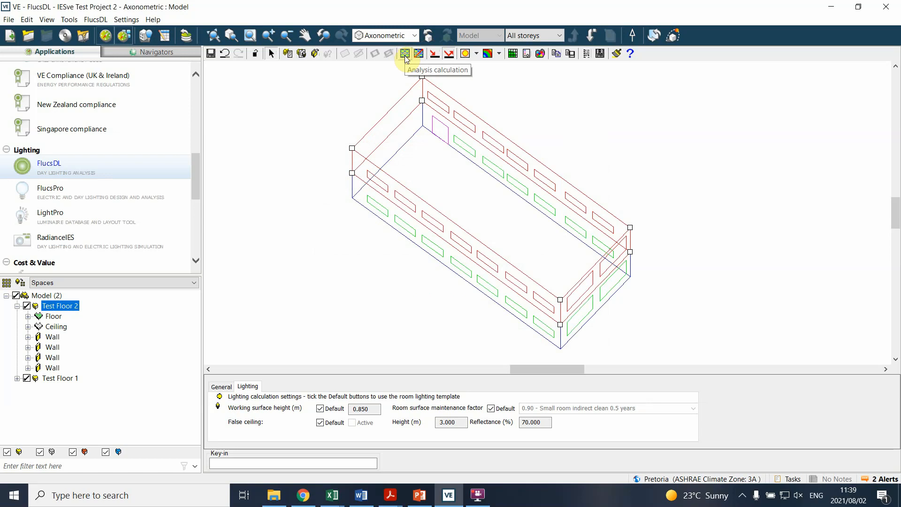
pyautogui.click(405, 55)
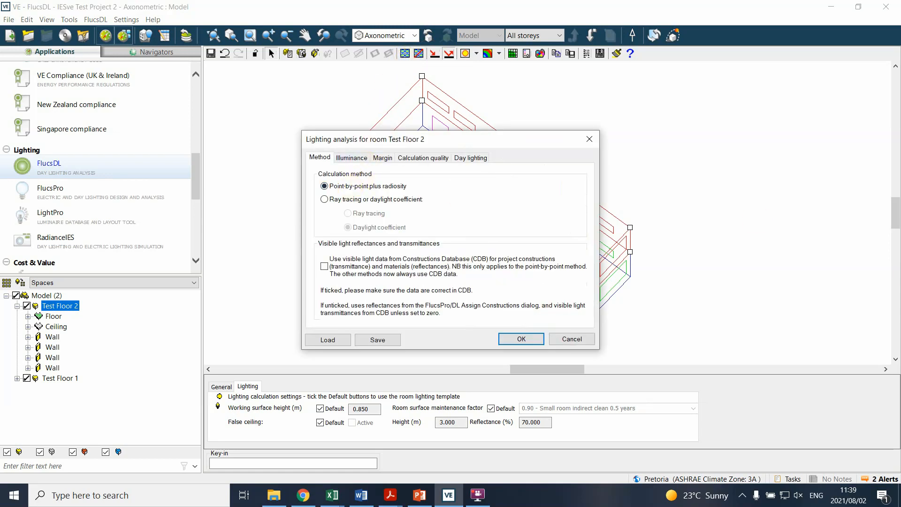
pyautogui.hotkey('alt', 'Tab')
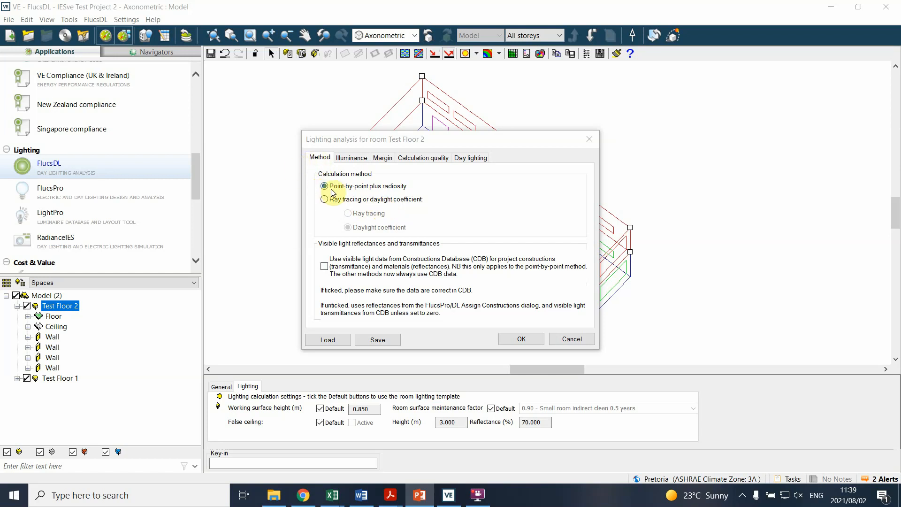
pyautogui.click(352, 160)
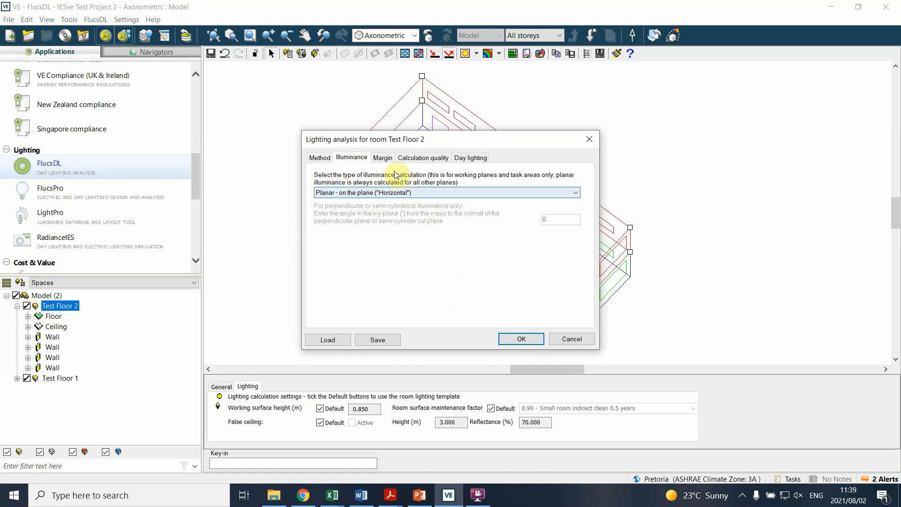
pyautogui.click(383, 158)
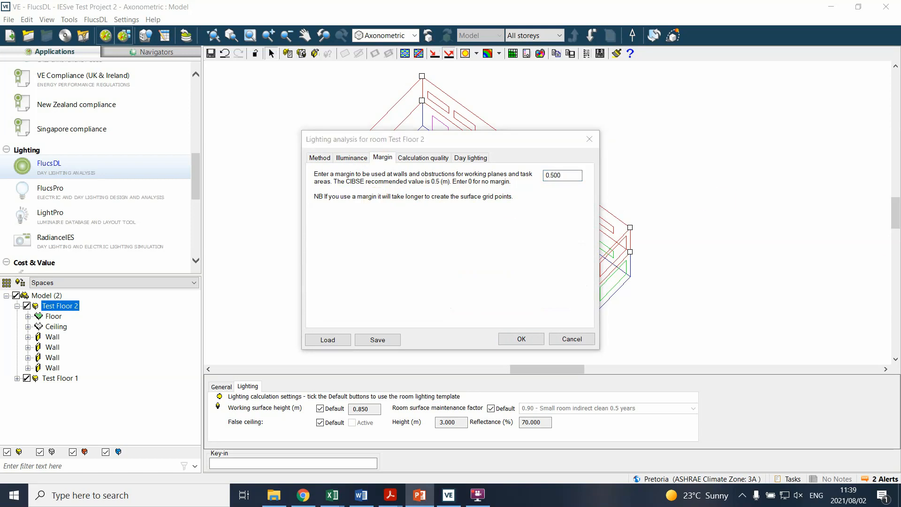
# Step: Review the calculation quality, grid size and day lighting sky model, and run the analysis for Test Floor 2
pyautogui.click(420, 158)
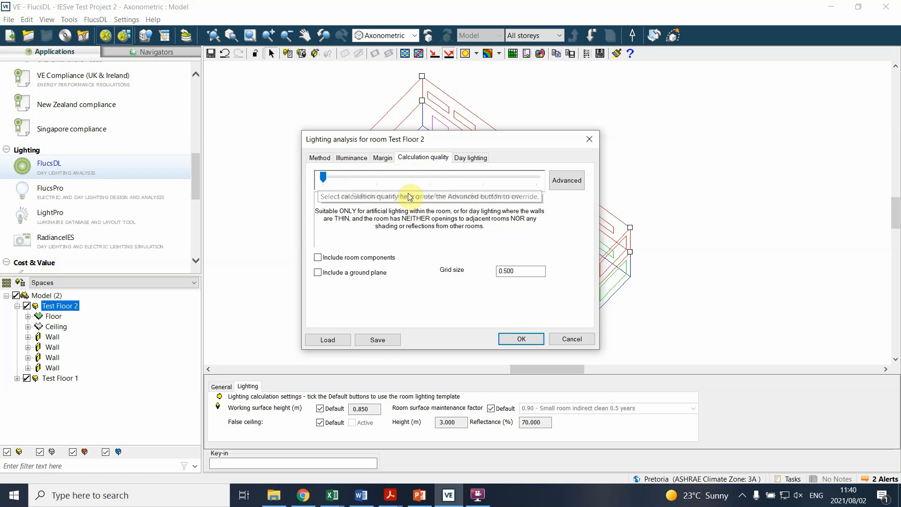
pyautogui.doubleClick(513, 270)
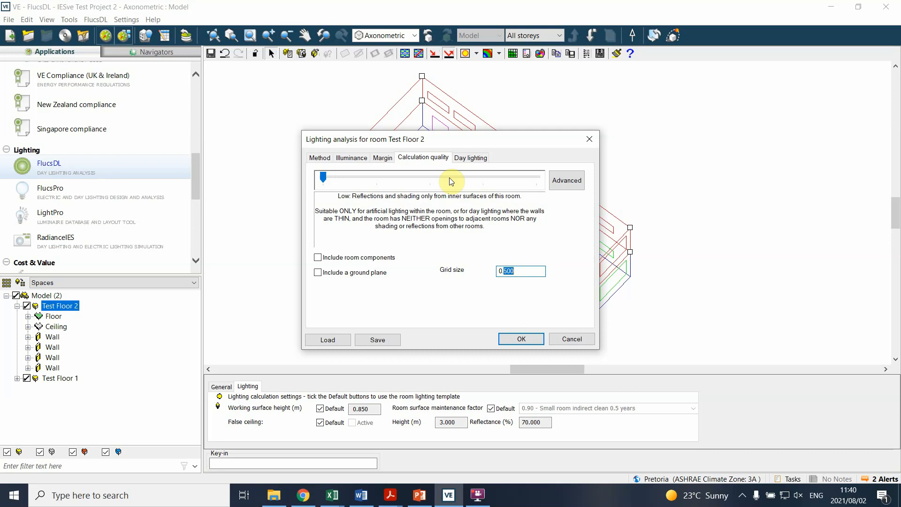
pyautogui.click(462, 159)
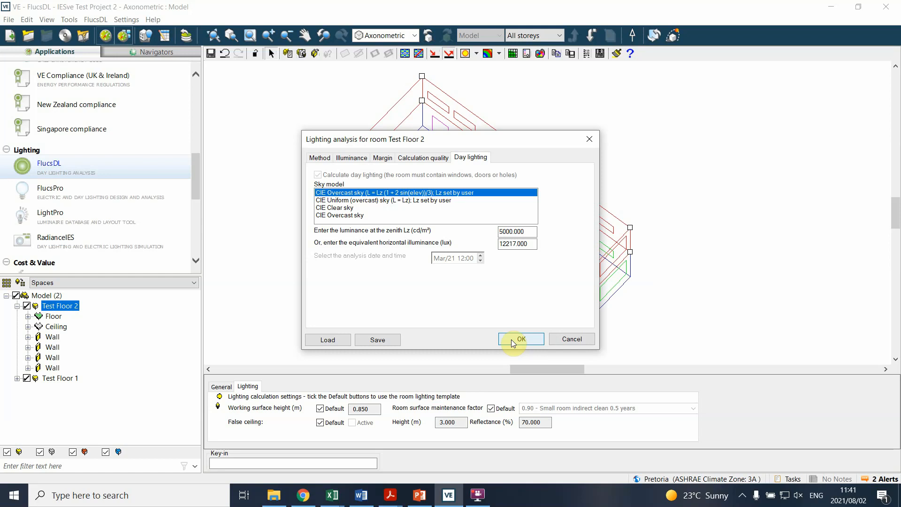
pyautogui.click(514, 341)
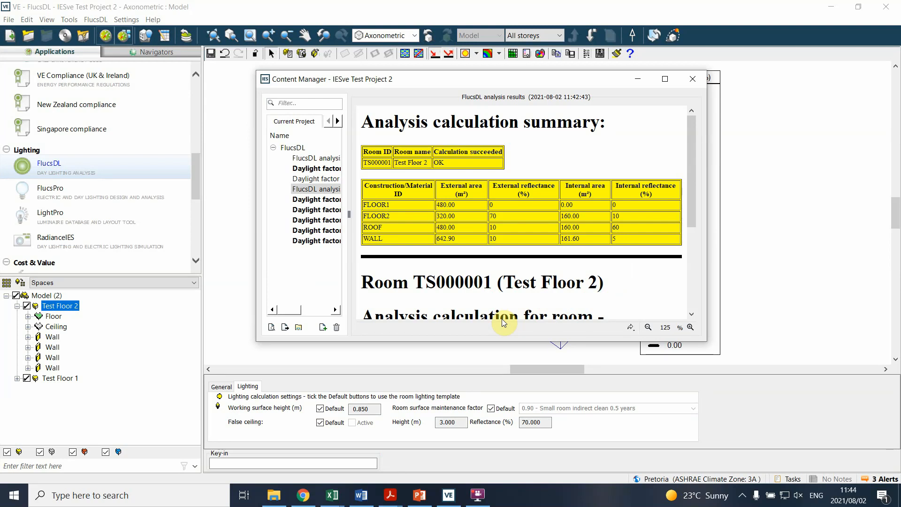
pyautogui.moveTo(556, 81); pyautogui.dragTo(303, 209)
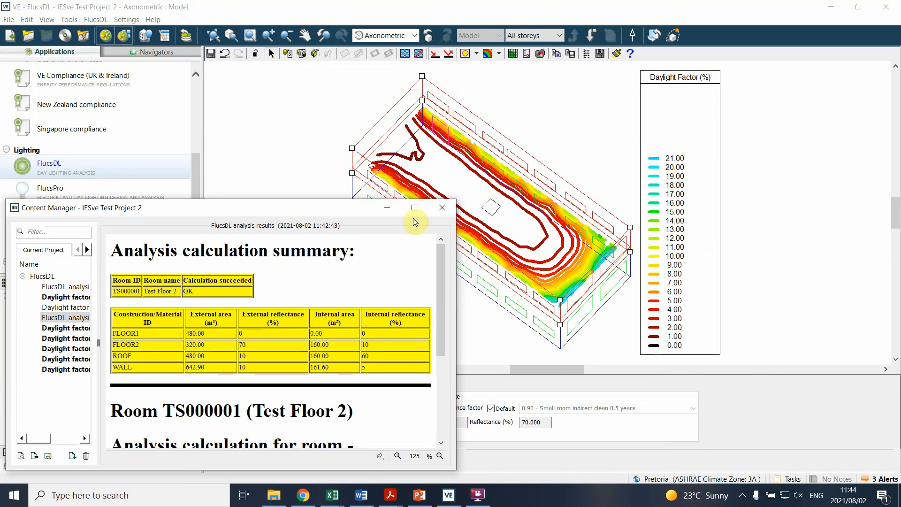
pyautogui.moveTo(314, 213); pyautogui.dragTo(556, 87)
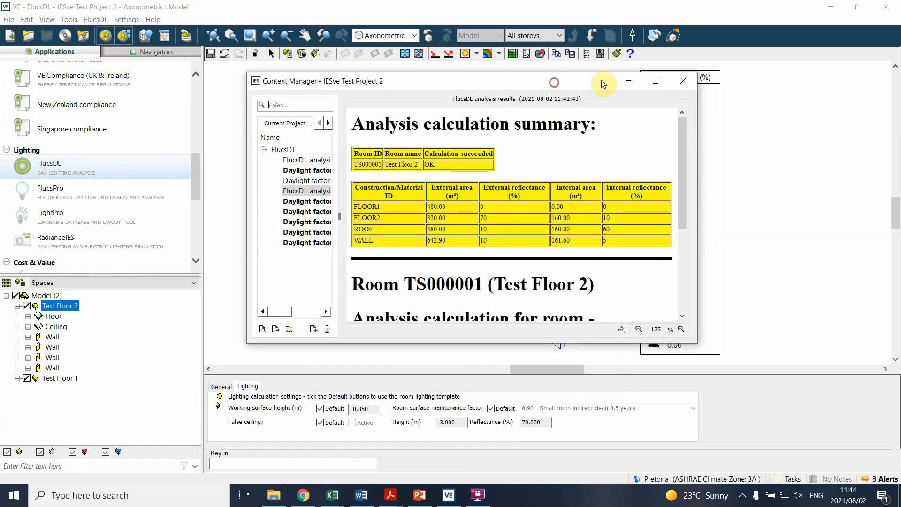
pyautogui.click(655, 82)
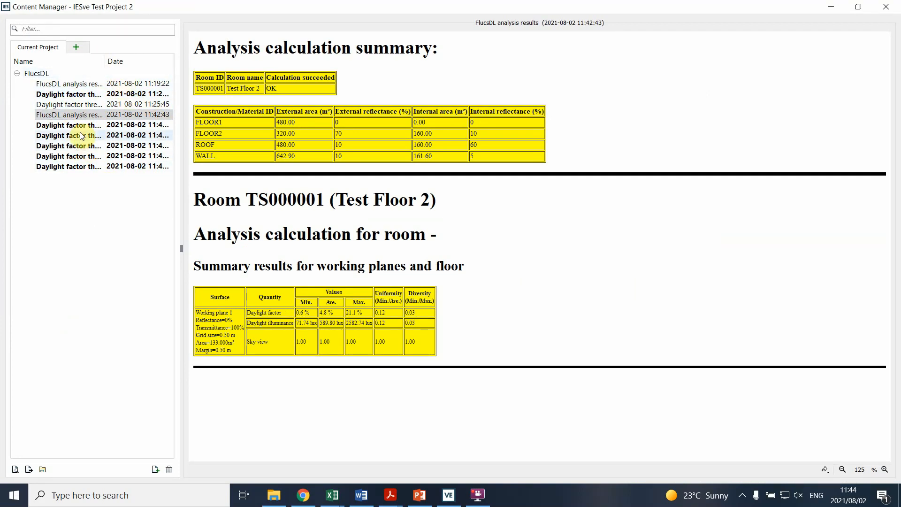
pyautogui.click(65, 114)
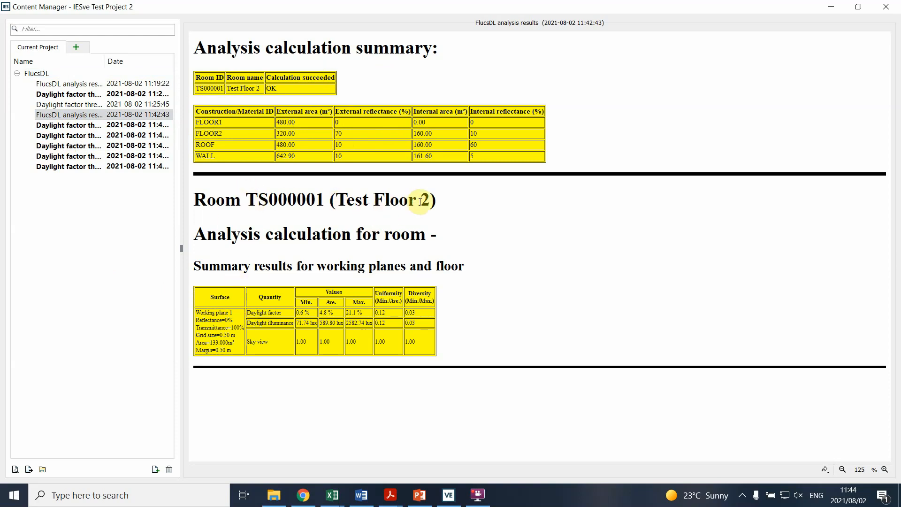
# Step: Examine Test Floor 2's minimum, average and maximum daylight factor, uniformity and diversity in the summary results, and minimize the results window
pyautogui.moveTo(429, 200); pyautogui.dragTo(336, 199)
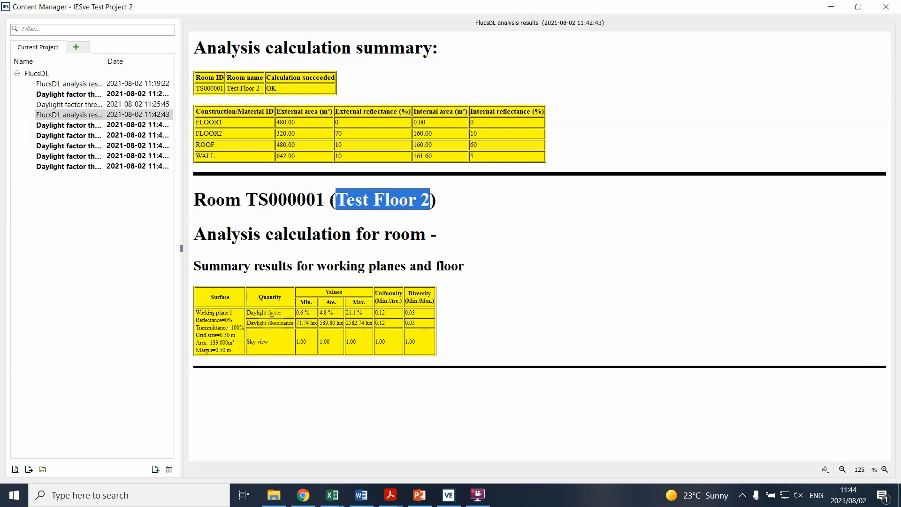
pyautogui.moveTo(253, 315); pyautogui.dragTo(280, 312)
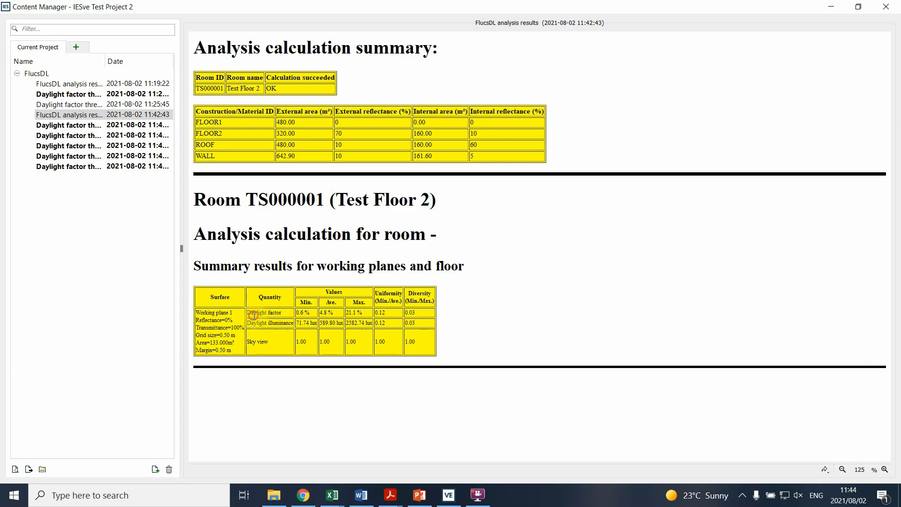
pyautogui.click(336, 312)
pyautogui.moveTo(322, 311); pyautogui.dragTo(332, 311)
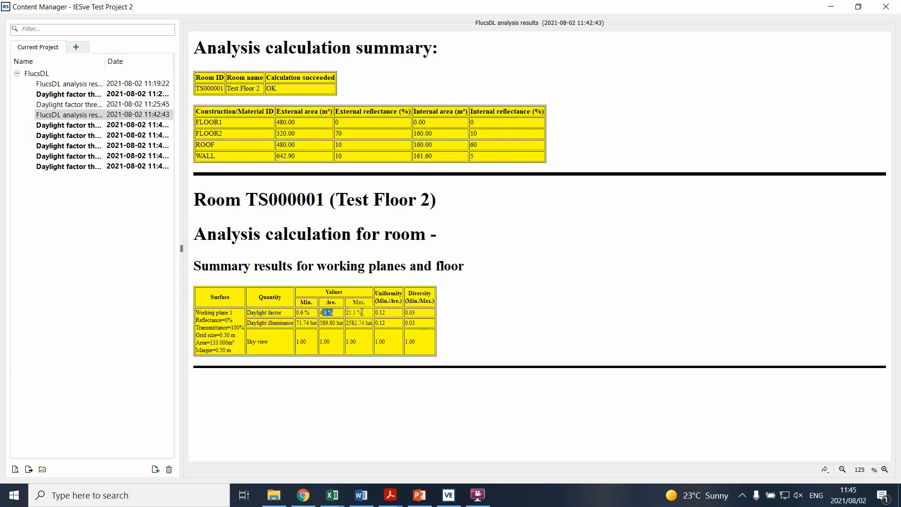
pyautogui.moveTo(308, 313); pyautogui.dragTo(305, 298)
pyautogui.moveTo(388, 313)
pyautogui.mouseDown()
pyautogui.moveTo(369, 313)
pyautogui.moveTo(383, 315)
pyautogui.mouseUp()
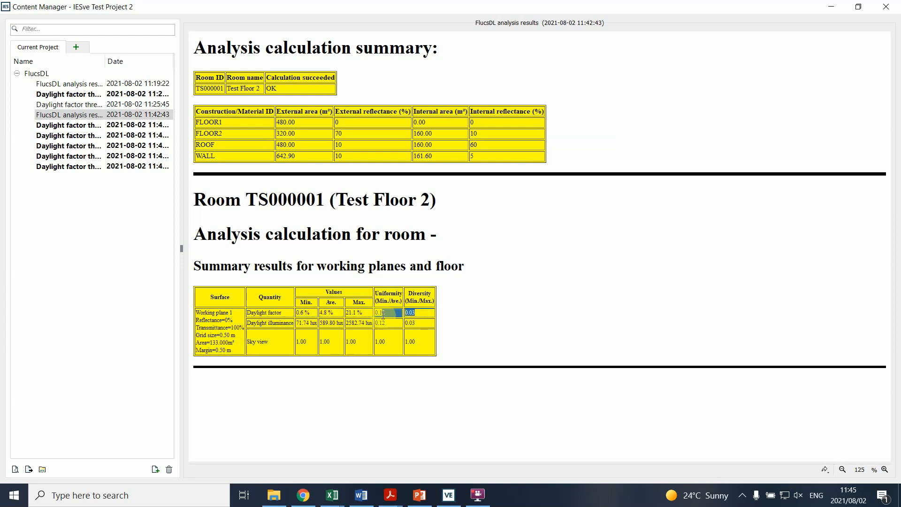
pyautogui.click(824, 7)
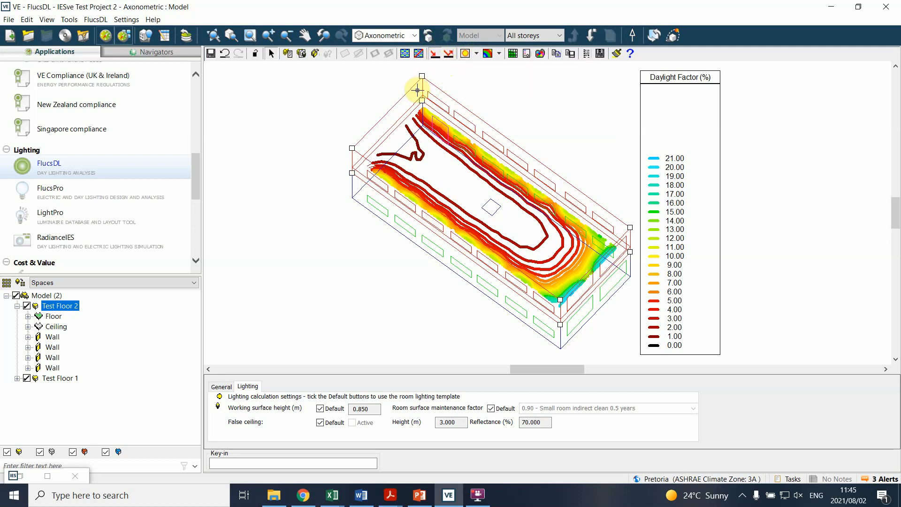
# Step: Display Test Floor 2's daylight factor results as filled contour levels, followed by numeric grid point values
pyautogui.click(499, 54)
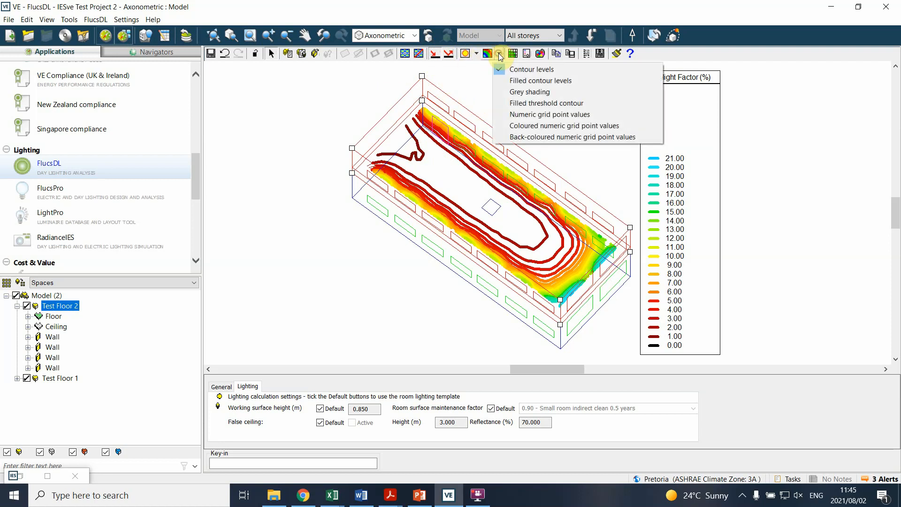
pyautogui.click(526, 83)
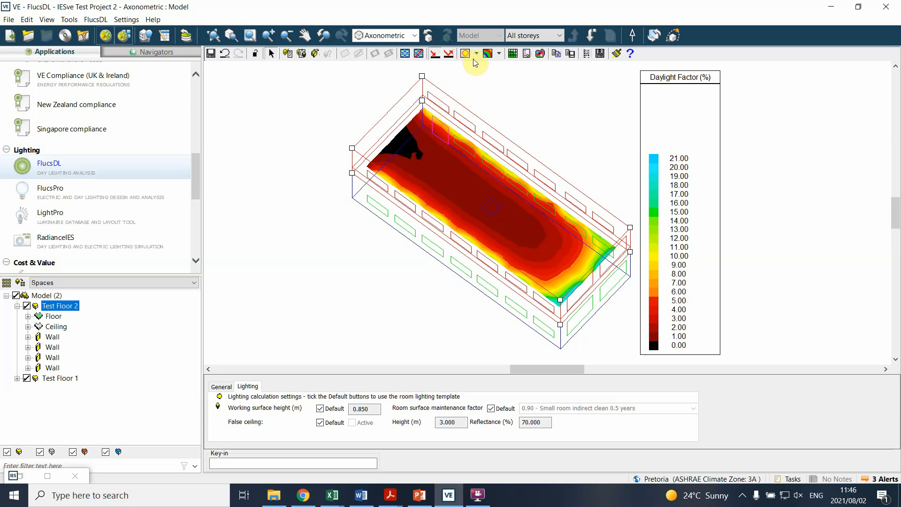
pyautogui.click(498, 54)
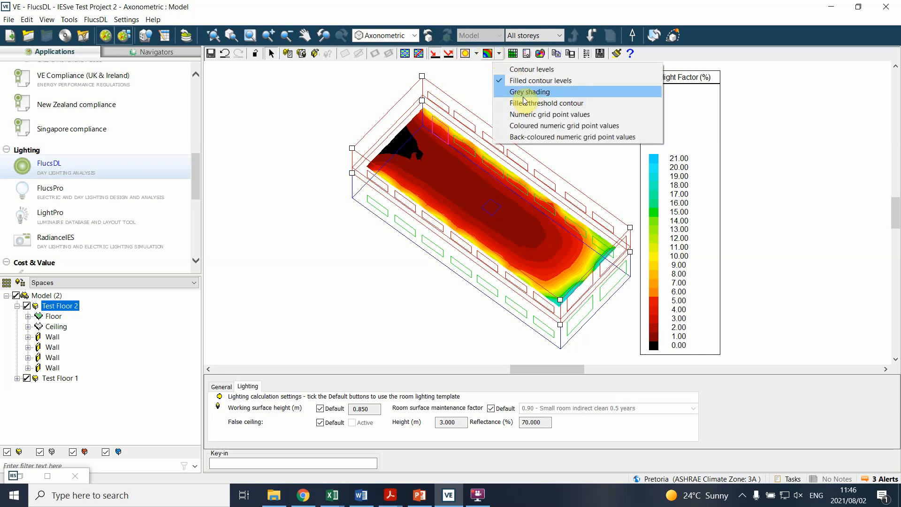
pyautogui.click(525, 116)
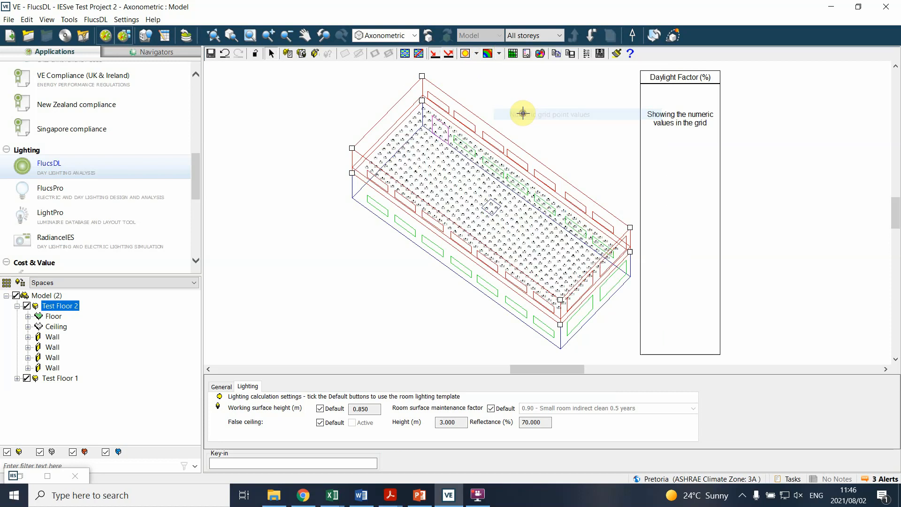
# Step: Examine the numeric daylight factor values across Test Floor 2's grid, comparing both ends, the window edges and the middle of the floor
pyautogui.scroll(5, 376, 141)
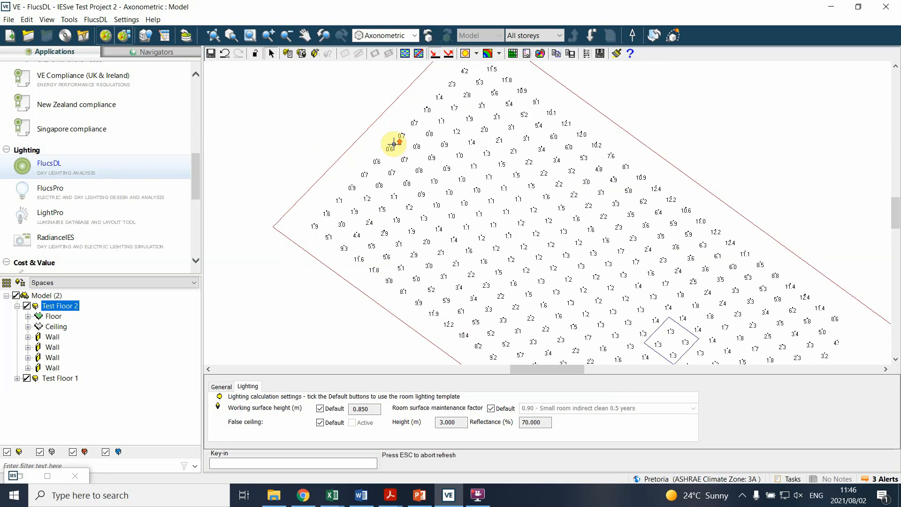
pyautogui.scroll(4, 393, 145)
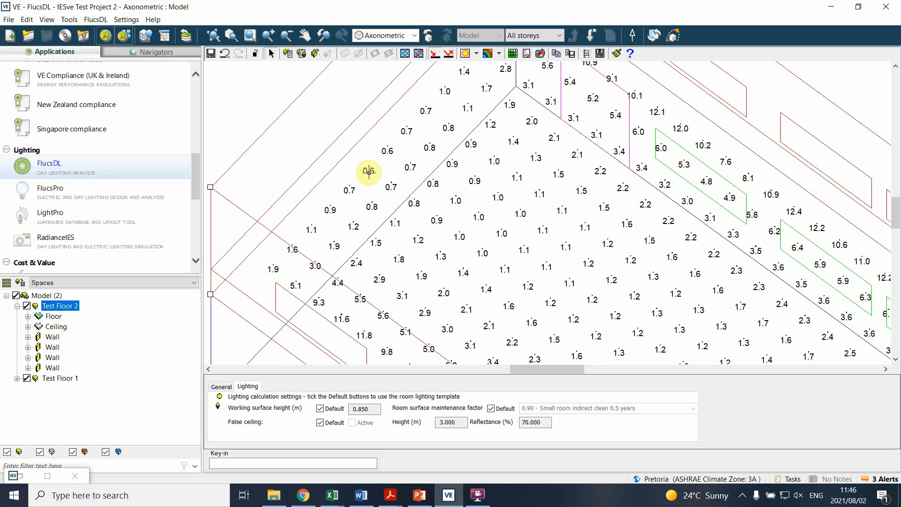
pyautogui.scroll(-4, 363, 161)
pyautogui.scroll(-4, 637, 241)
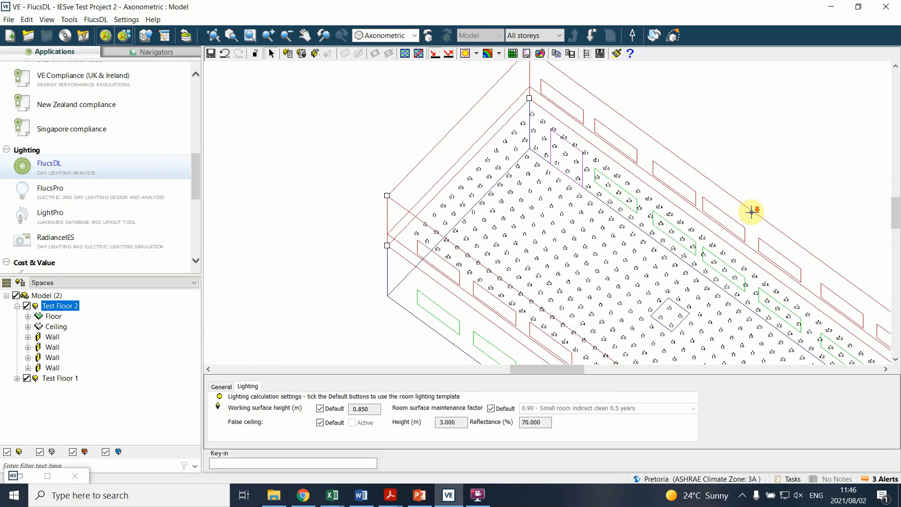
pyautogui.scroll(6, 787, 205)
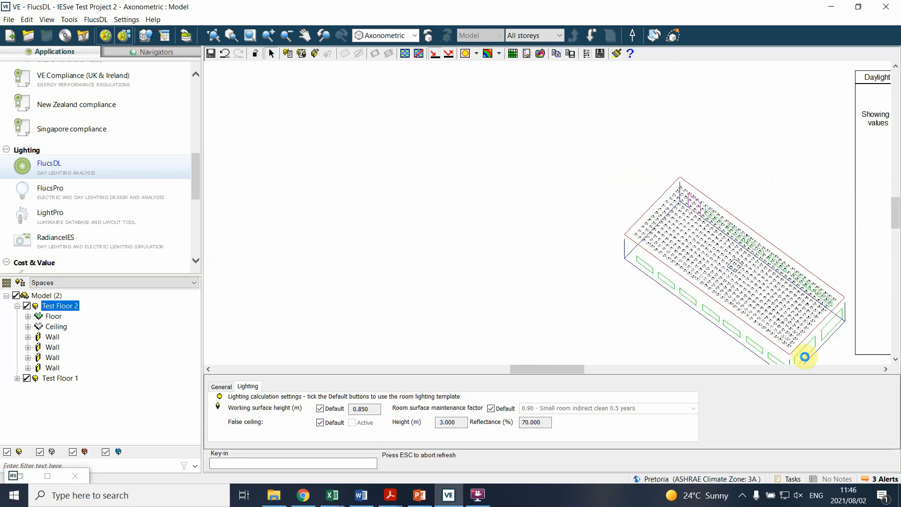
pyautogui.scroll(3, 795, 288)
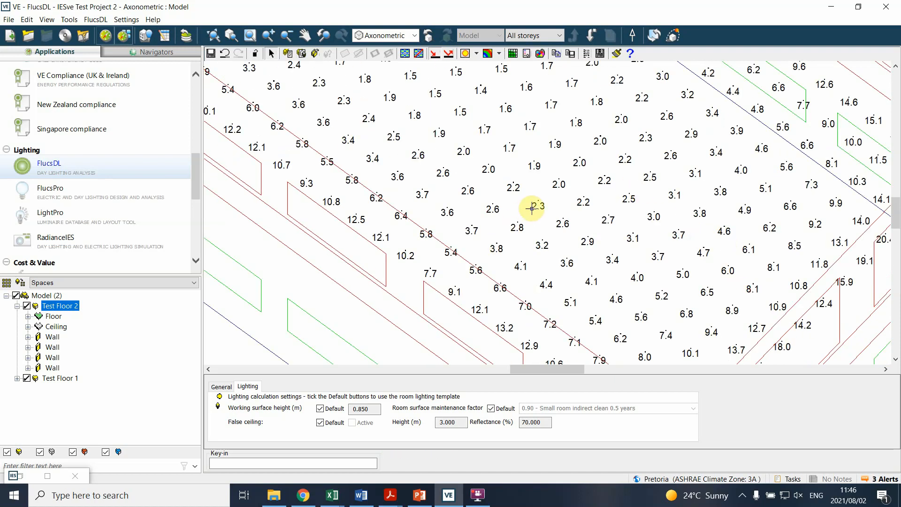
pyautogui.scroll(-1, 545, 197)
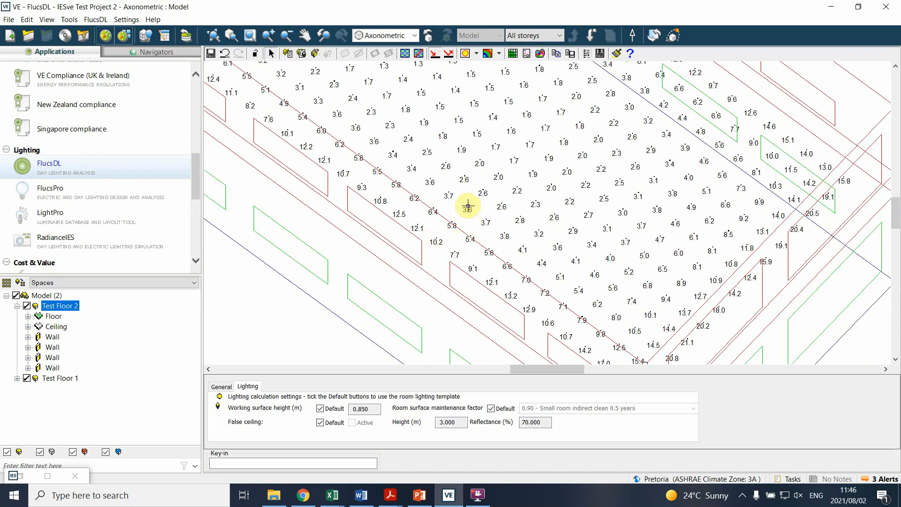
pyautogui.scroll(-1, 462, 201)
pyautogui.scroll(2, 686, 116)
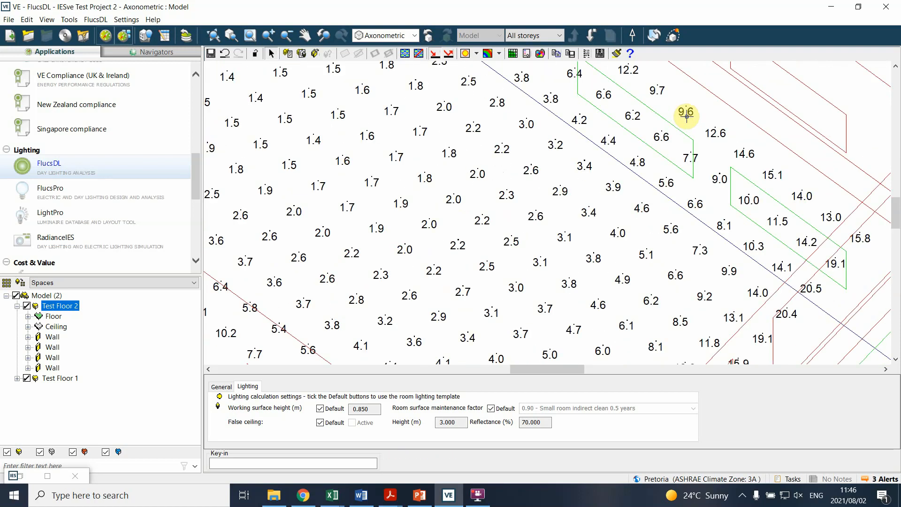
pyautogui.scroll(-1, 687, 117)
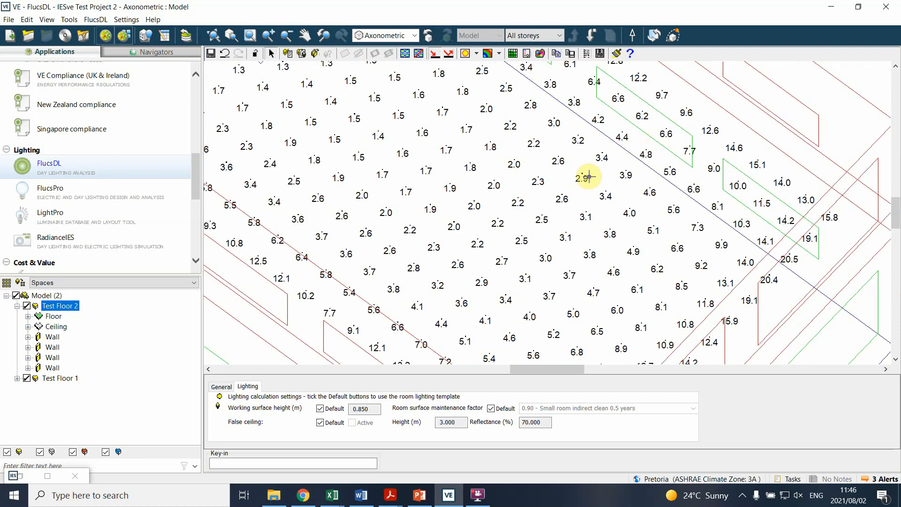
pyautogui.scroll(-2, 644, 155)
pyautogui.scroll(-4, 676, 202)
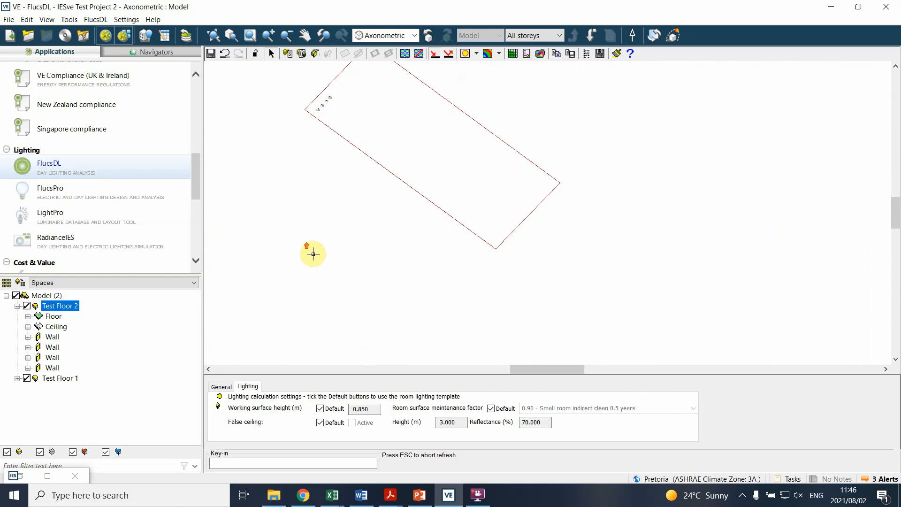
# Step: Display Test Floor 2's daylight factors as coloured numeric grid point values, followed by a filled threshold contour at 0.2%
pyautogui.click(499, 53)
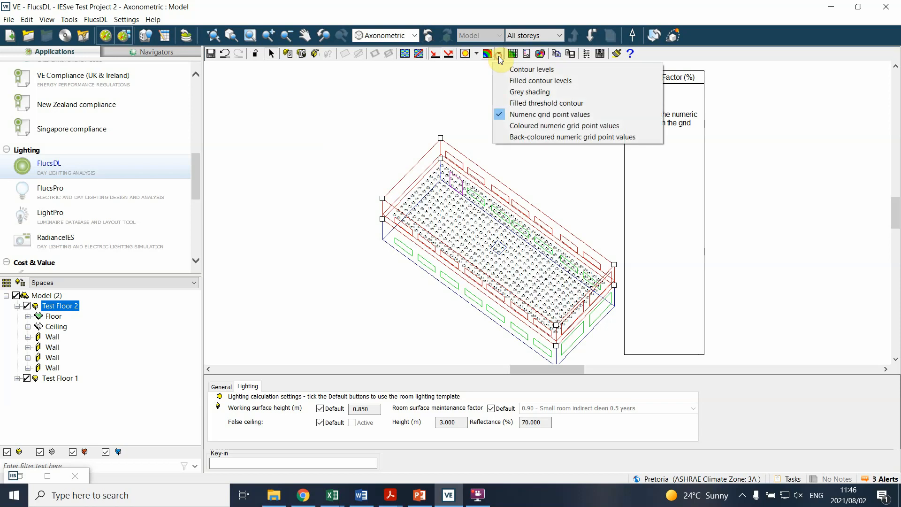
pyautogui.click(537, 129)
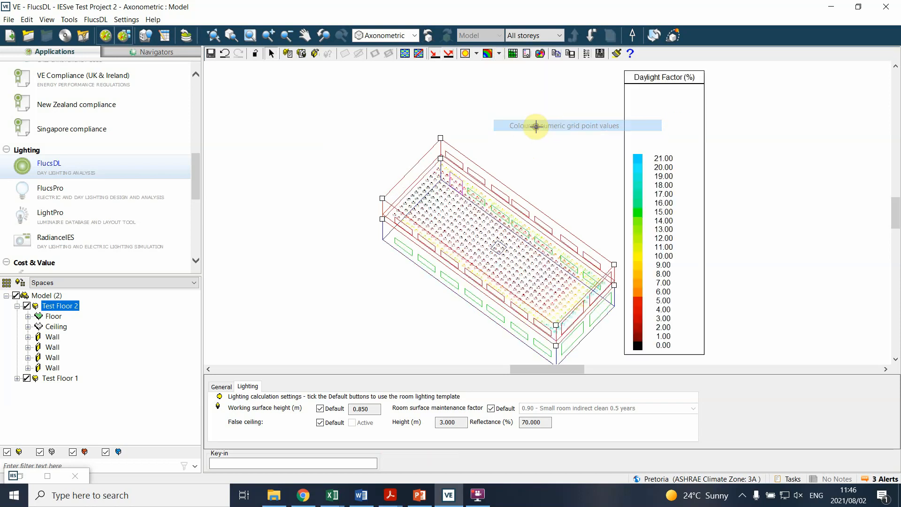
pyautogui.click(500, 54)
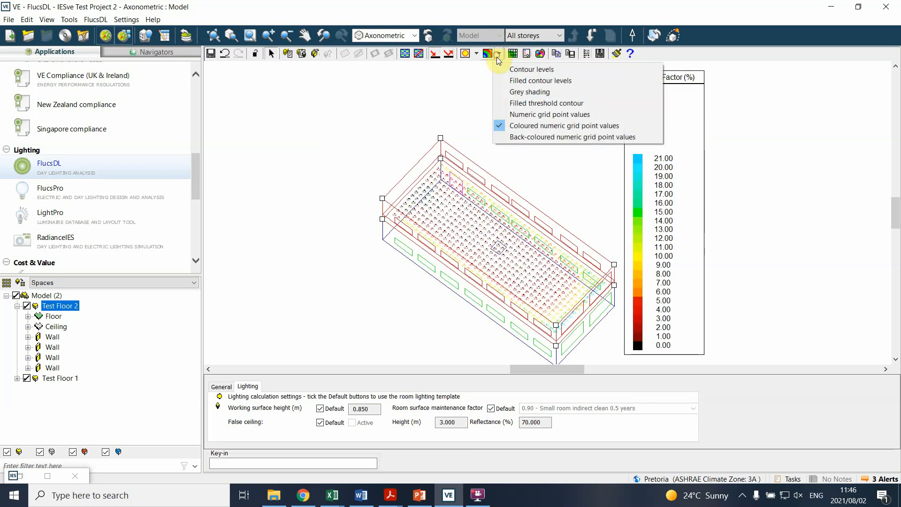
pyautogui.click(516, 102)
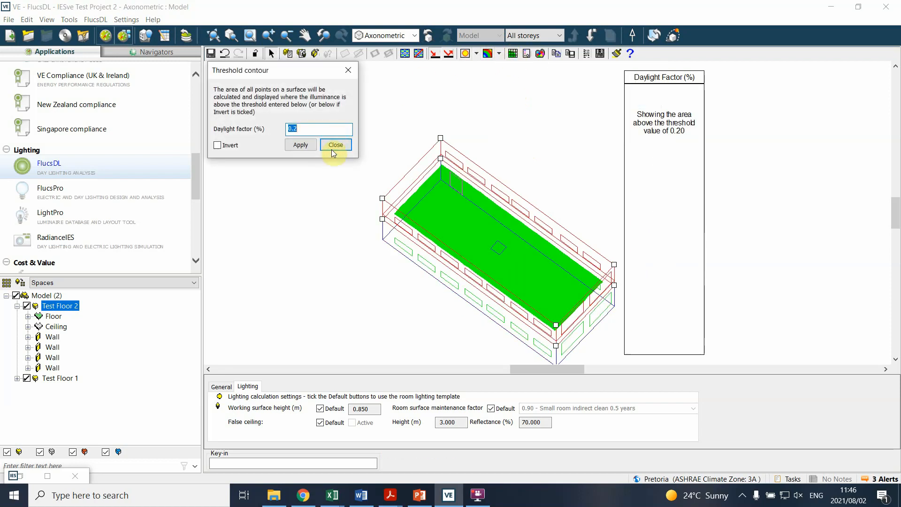
pyautogui.click(332, 148)
# Step: Try to reapply the filled threshold contour at a daylight factor of 0.2% with no room selected
pyautogui.click(500, 53)
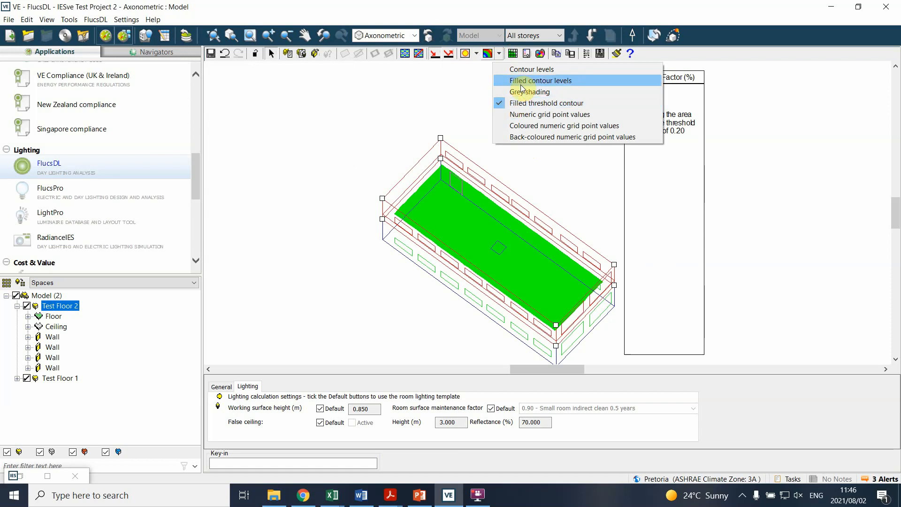
pyautogui.click(368, 136)
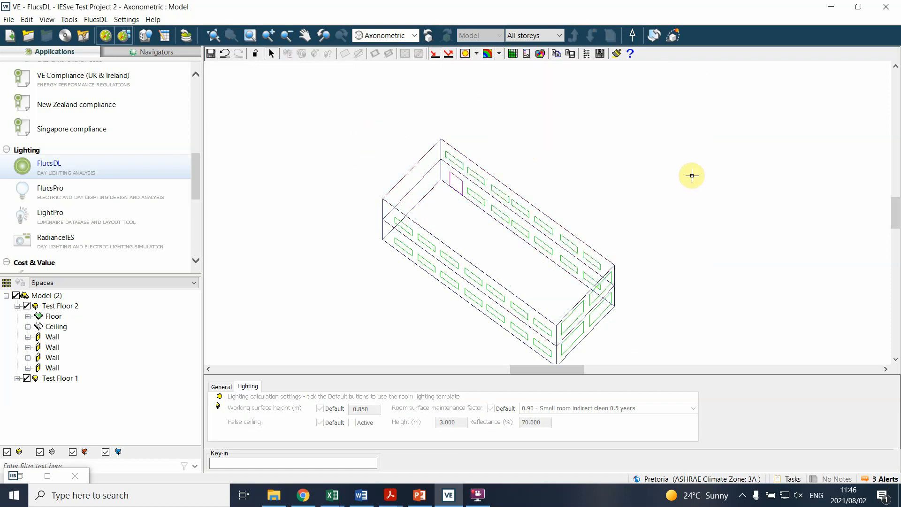
pyautogui.click(497, 53)
pyautogui.click(516, 102)
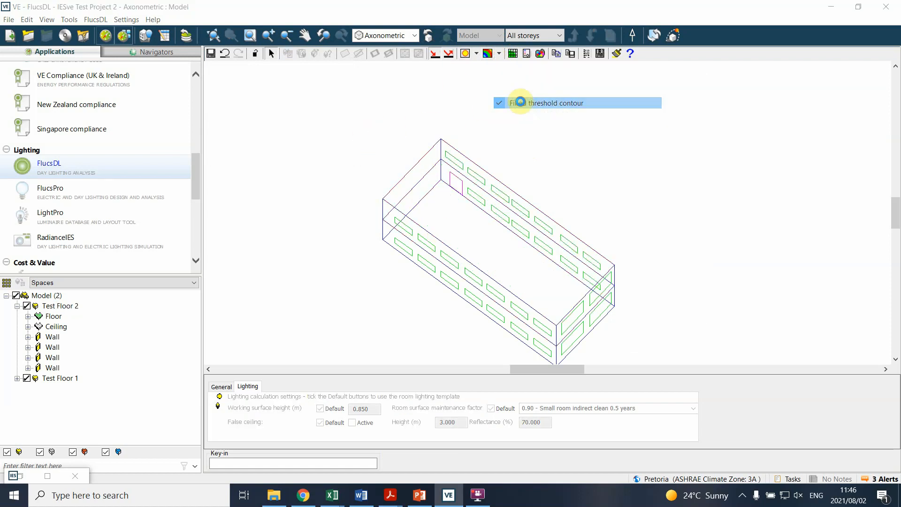
pyautogui.click(293, 145)
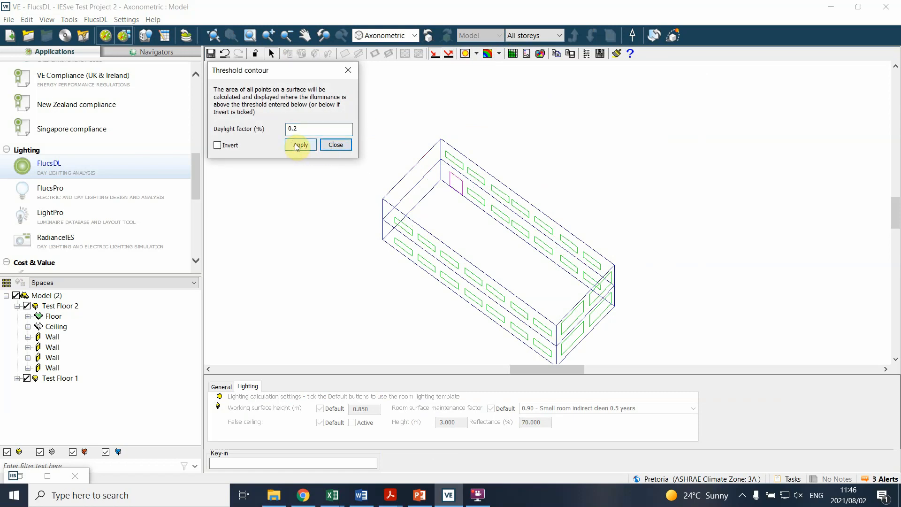
pyautogui.click(336, 145)
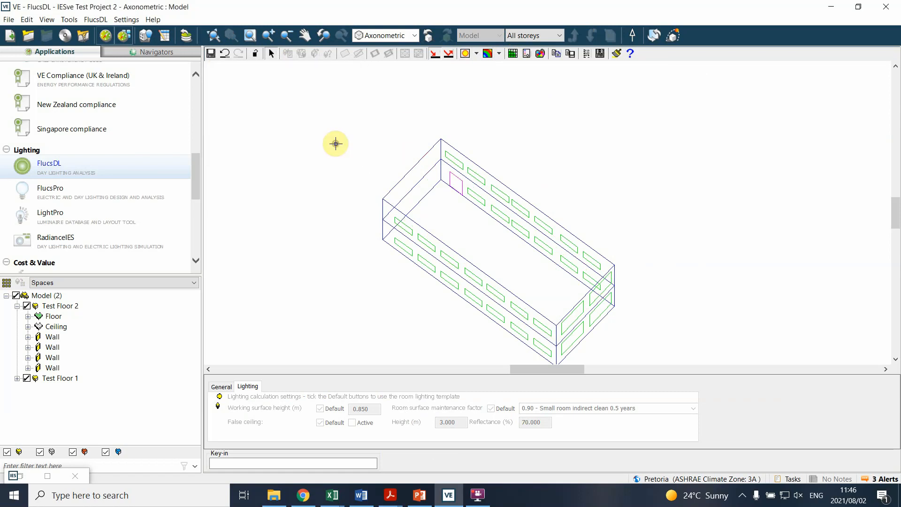
# Step: Set the result display to contour levels and choose Daylight factor as the data to display
pyautogui.click(499, 54)
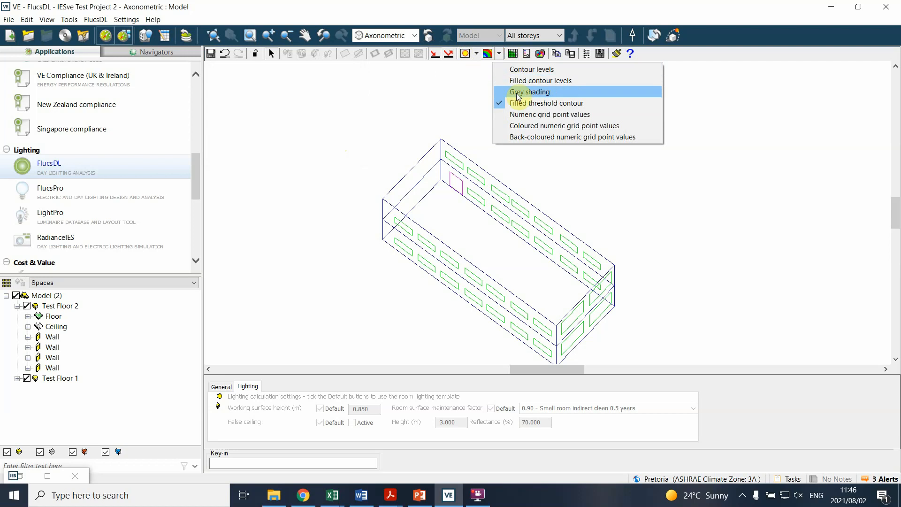
pyautogui.click(523, 72)
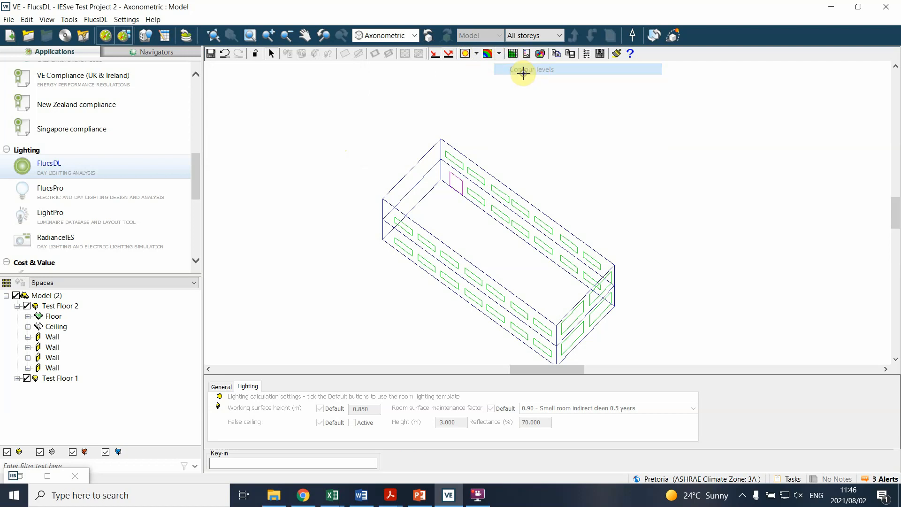
pyautogui.click(476, 54)
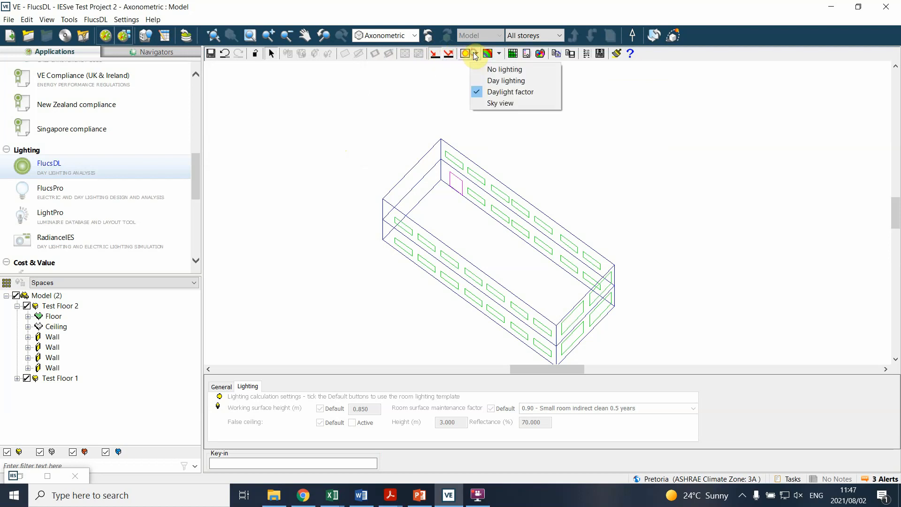
pyautogui.click(489, 94)
pyautogui.click(477, 53)
pyautogui.click(488, 91)
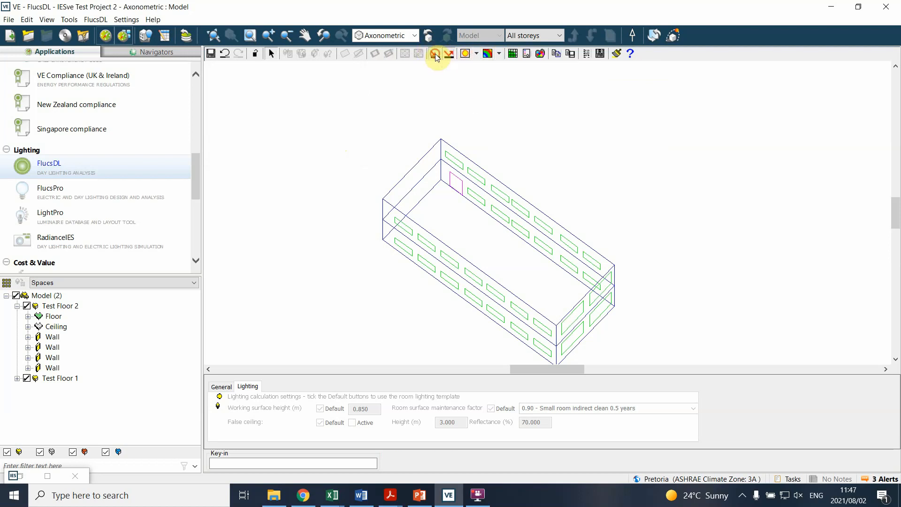
# Step: Try filled contour levels as the result display and return to plain contour levels
pyautogui.click(498, 53)
pyautogui.click(515, 66)
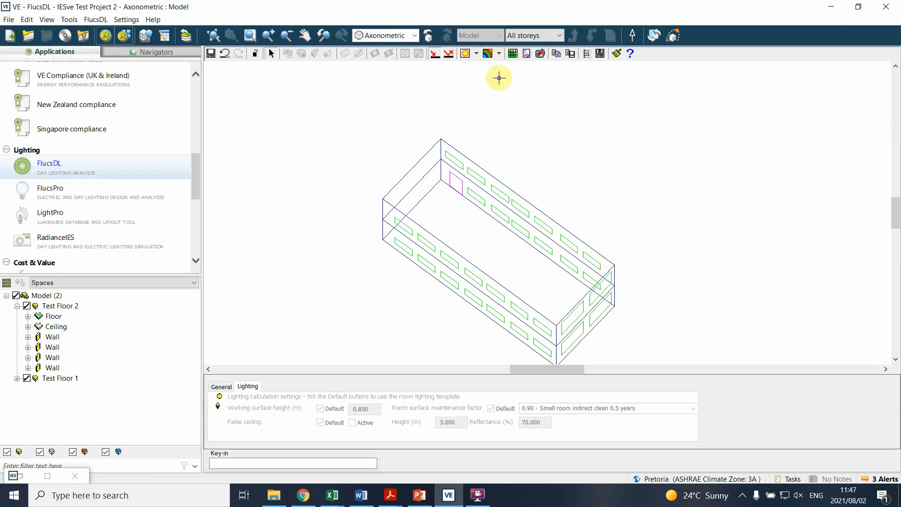
pyautogui.click(498, 53)
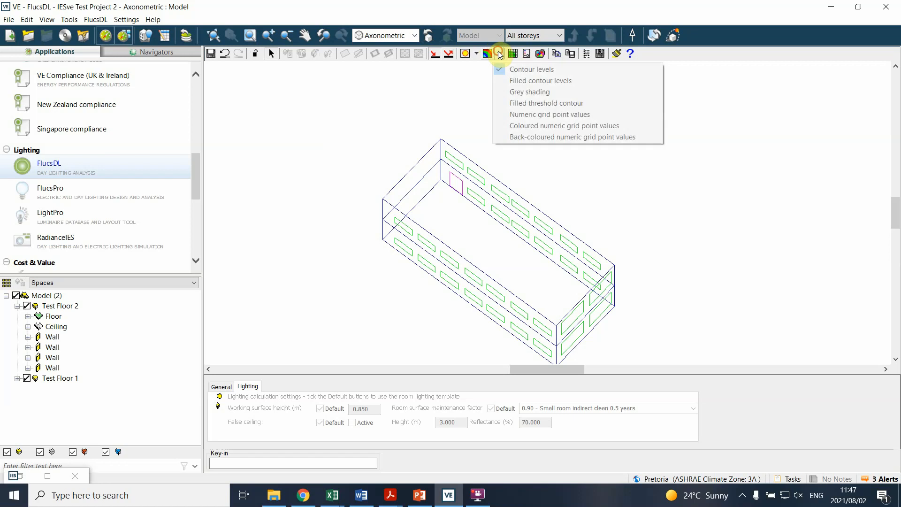
pyautogui.click(519, 82)
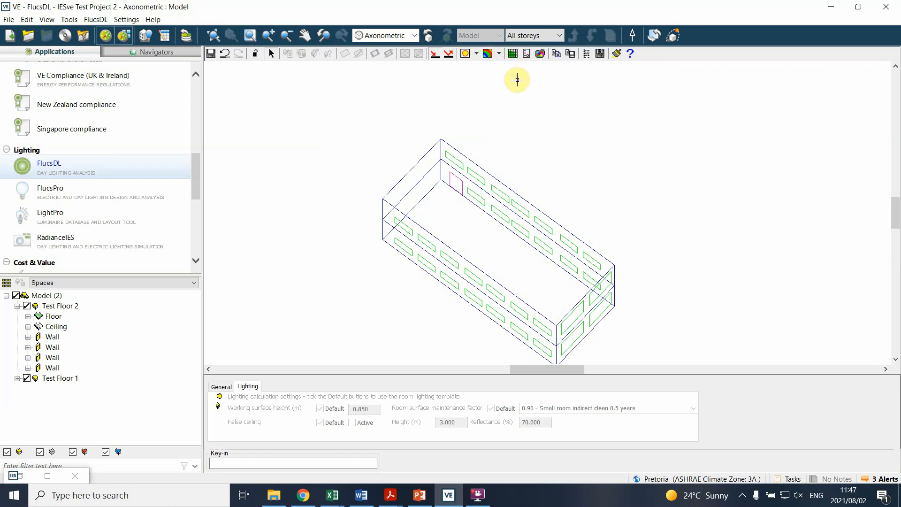
pyautogui.click(499, 54)
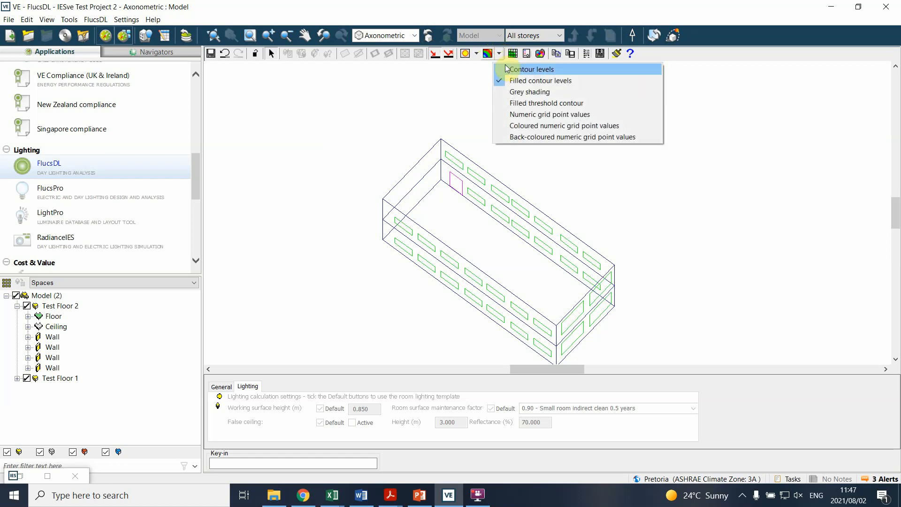
pyautogui.click(500, 66)
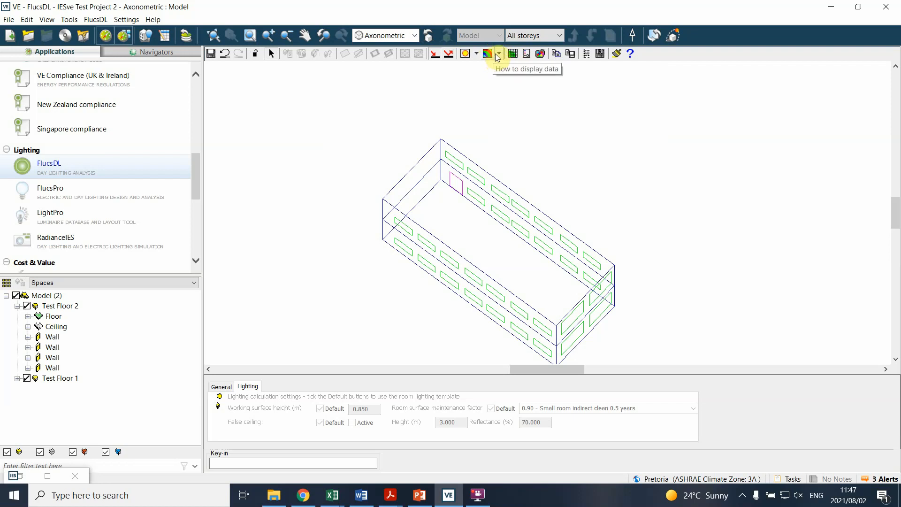
# Step: Select Test Floor 2 in the model view to display its daylight factor contour levels
pyautogui.click(614, 99)
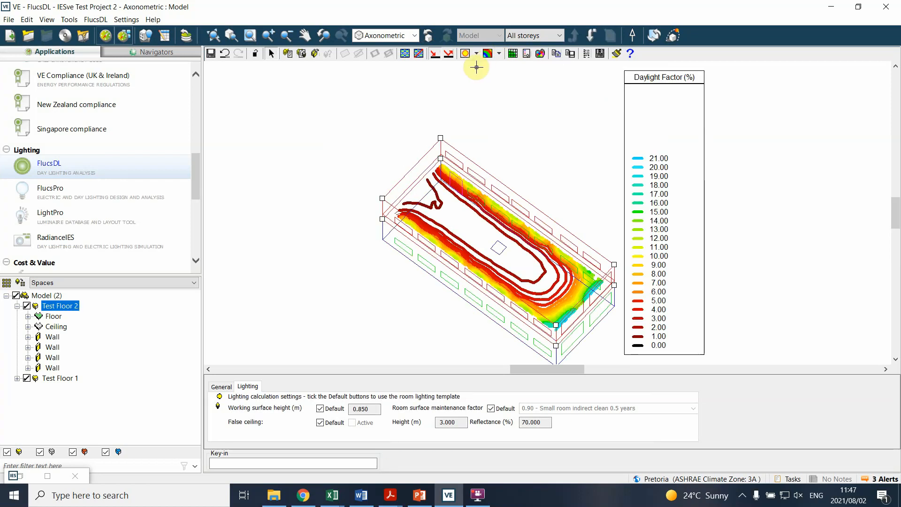
pyautogui.click(347, 235)
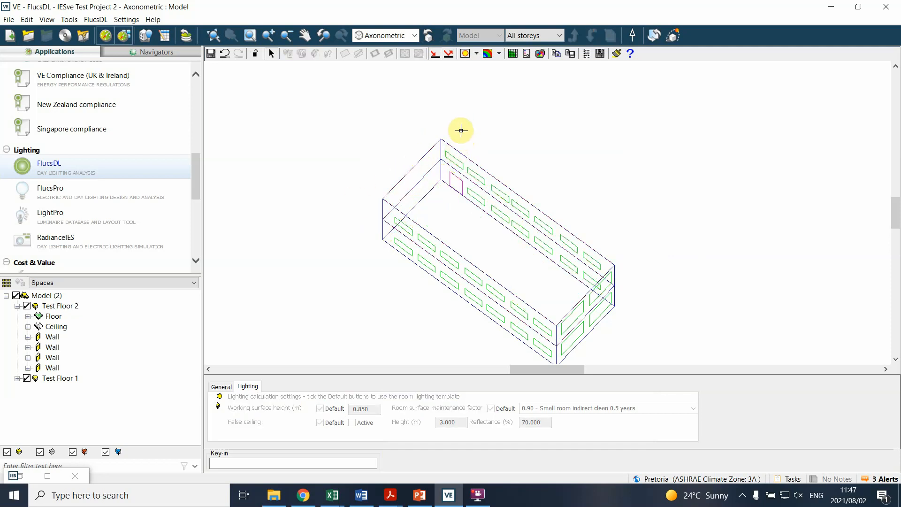
pyautogui.scroll(2, 608, 186)
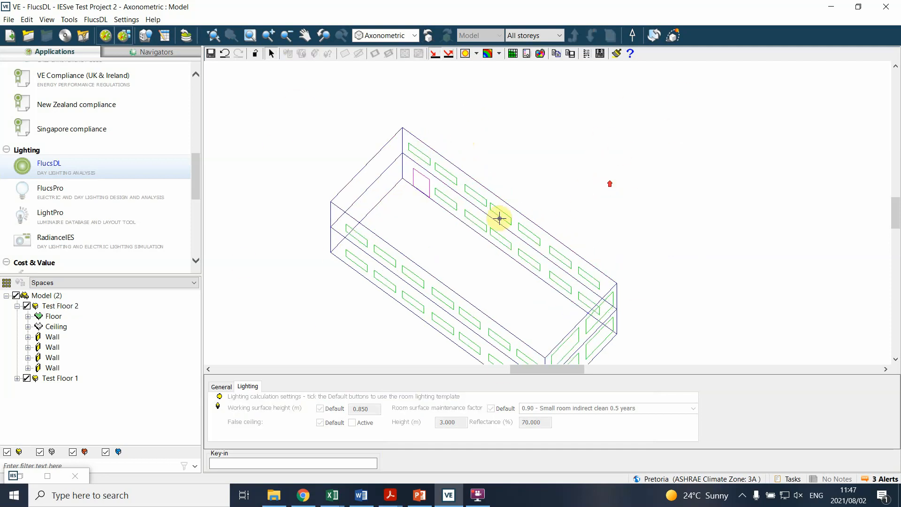
pyautogui.scroll(-2, 530, 227)
pyautogui.click(426, 150)
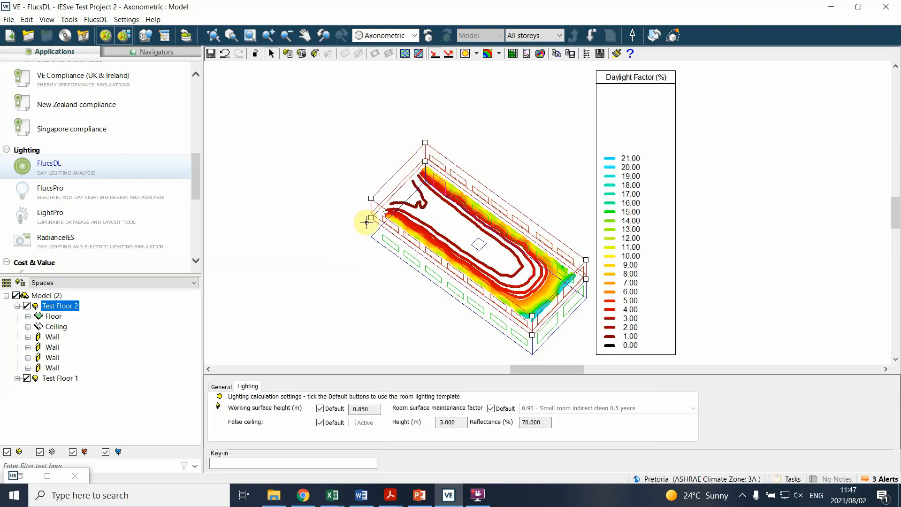
pyautogui.moveTo(503, 129); pyautogui.dragTo(427, 147)
# Step: Switch Test Floor 2's results to a filled threshold contour and apply a daylight factor threshold of 4.0%
pyautogui.click(499, 53)
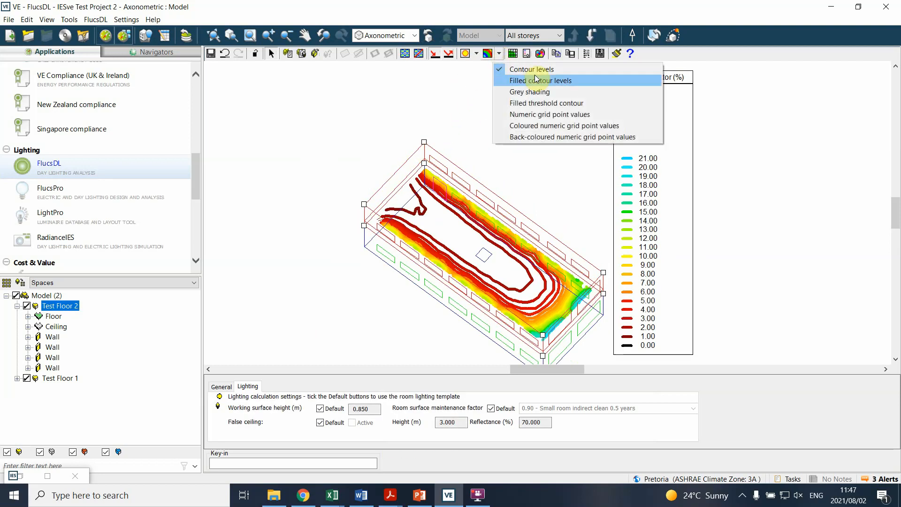
pyautogui.click(541, 105)
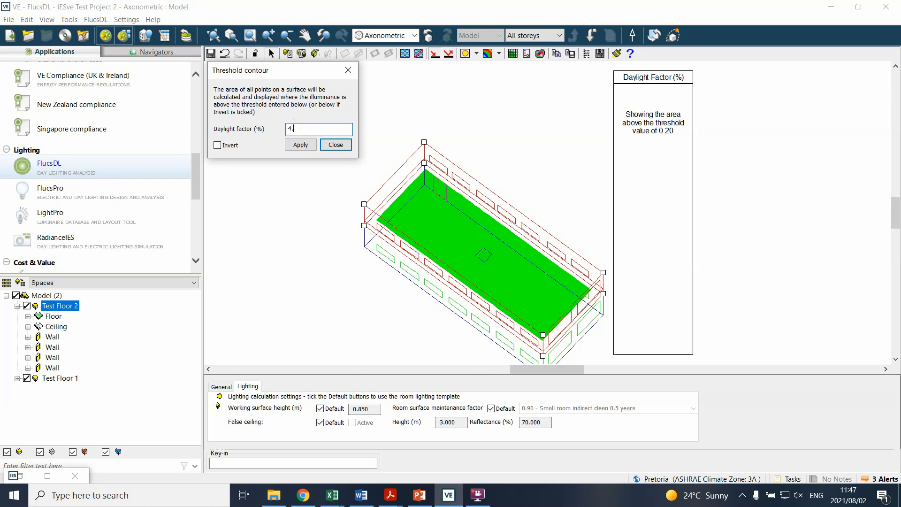
pyautogui.click(301, 146)
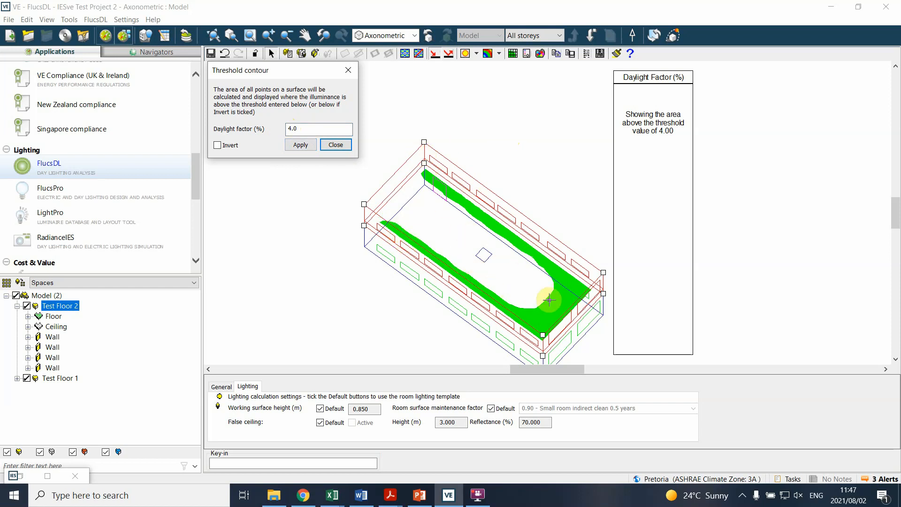
# Step: Apply a daylight factor threshold of 3.0% to Test Floor 2's filled threshold contour and close the threshold settings
pyautogui.doubleClick(294, 128)
pyautogui.write('0')
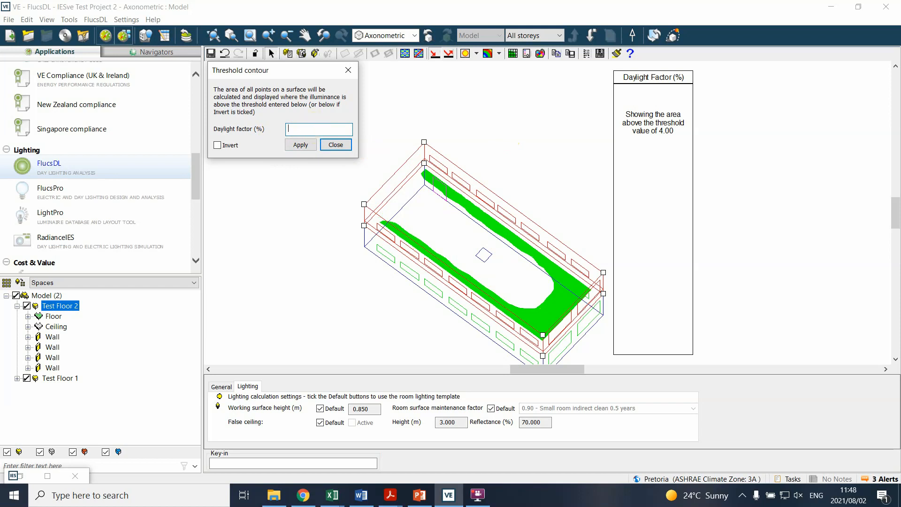
pyautogui.write('.0')
pyautogui.click(300, 144)
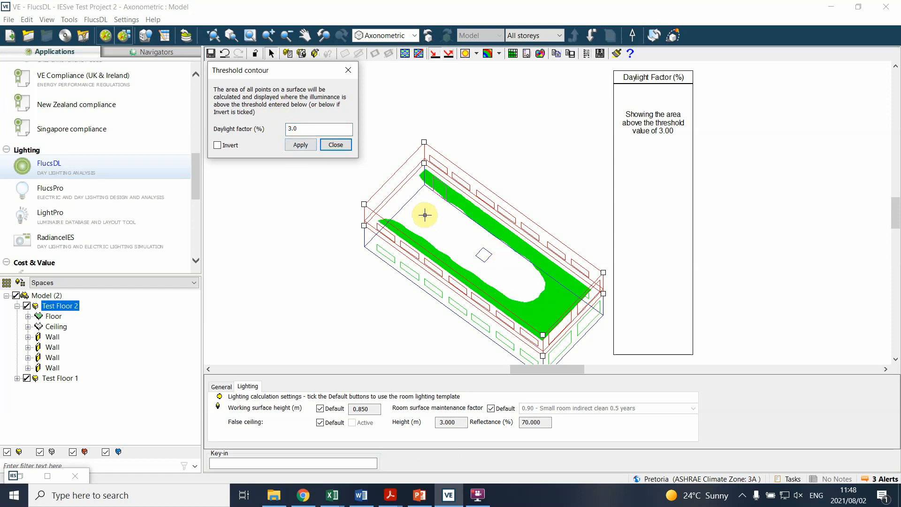
pyautogui.click(348, 71)
# Step: Switch Test Floor 2's daylight factor results back to plain contour levels
pyautogui.click(497, 54)
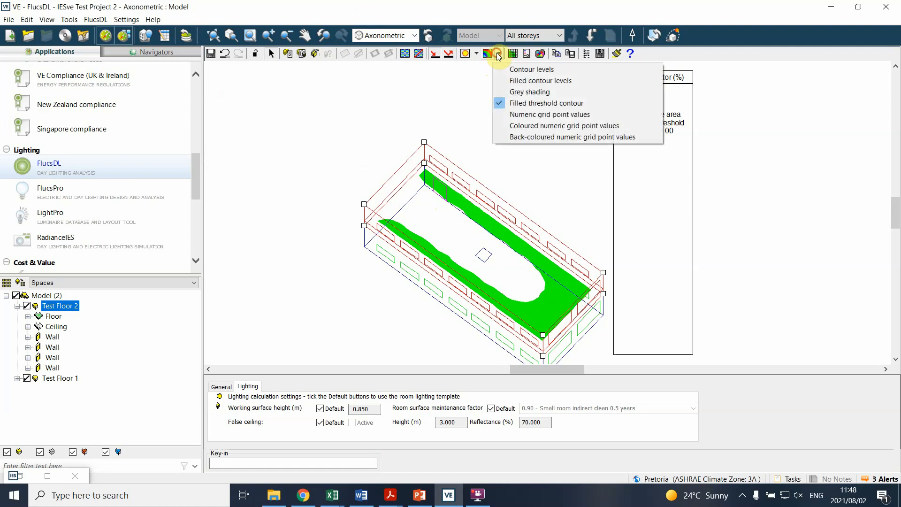
pyautogui.click(520, 69)
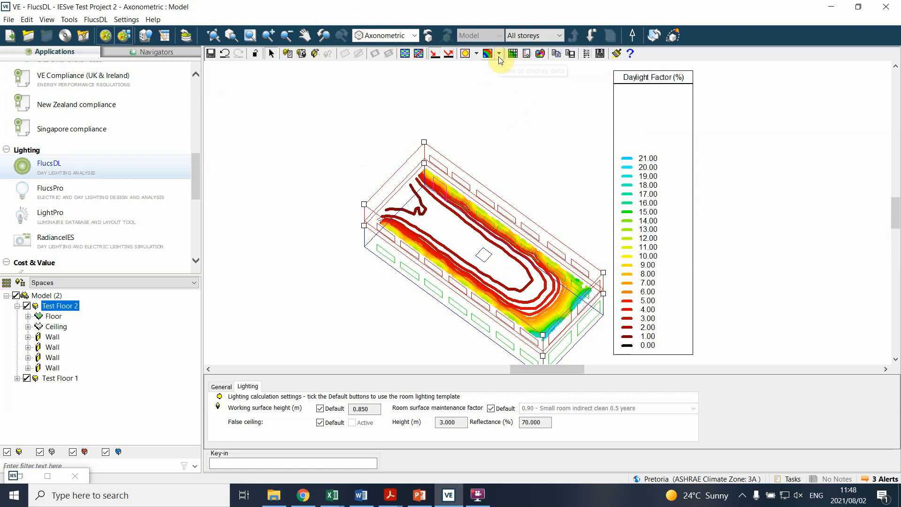
pyautogui.scroll(-1, 486, 160)
pyautogui.scroll(2, 520, 272)
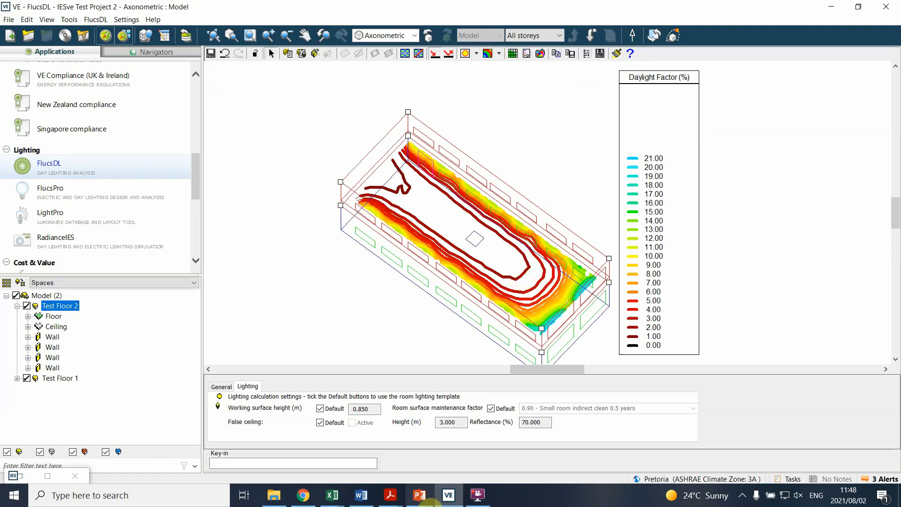
# Step: Examine the minimum, average and maximum daylight illuminance for Test Floor 2 in the Content Manager's FlucsDL analysis results, and return to the model
pyautogui.doubleClick(22, 477)
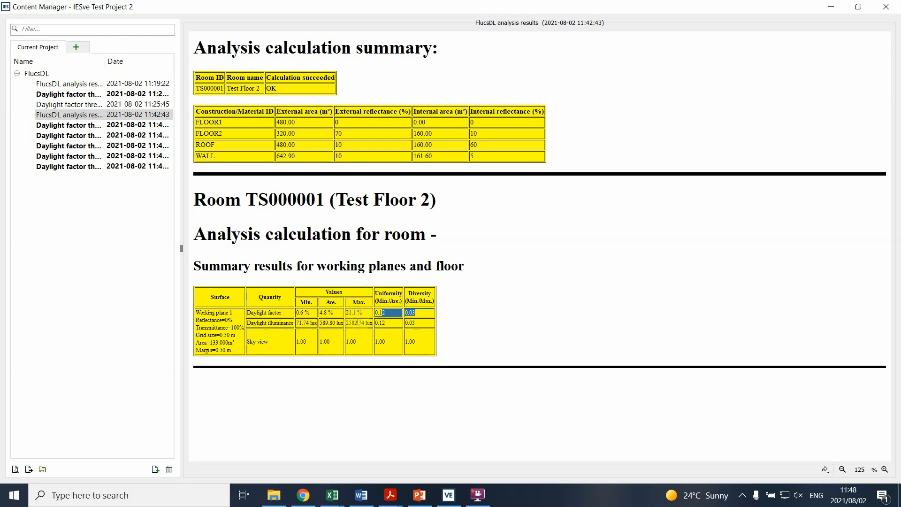
pyautogui.moveTo(367, 322); pyautogui.dragTo(321, 321)
pyautogui.click(257, 323)
pyautogui.click(256, 323)
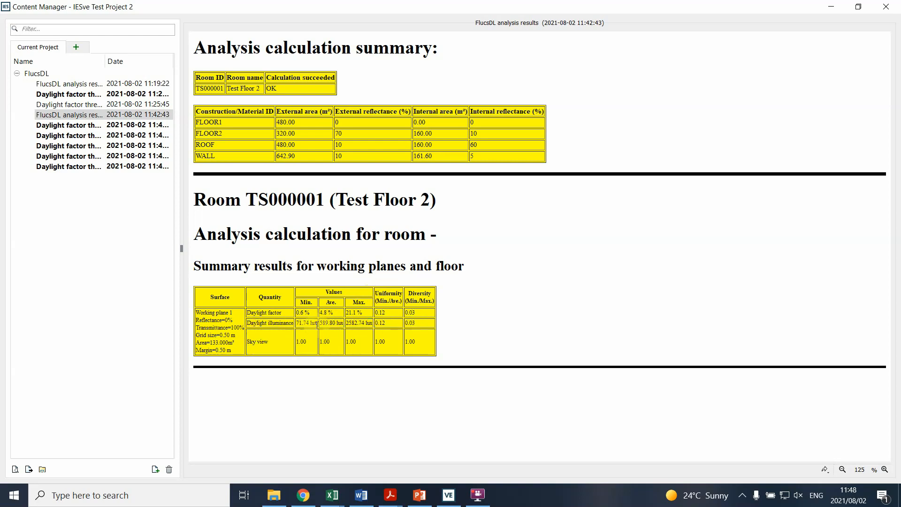
pyautogui.doubleClick(297, 323)
pyautogui.moveTo(310, 324)
pyautogui.mouseDown()
pyautogui.moveTo(267, 335)
pyautogui.moveTo(298, 318)
pyautogui.mouseUp()
pyautogui.click(314, 323)
pyautogui.moveTo(321, 323); pyautogui.dragTo(367, 322)
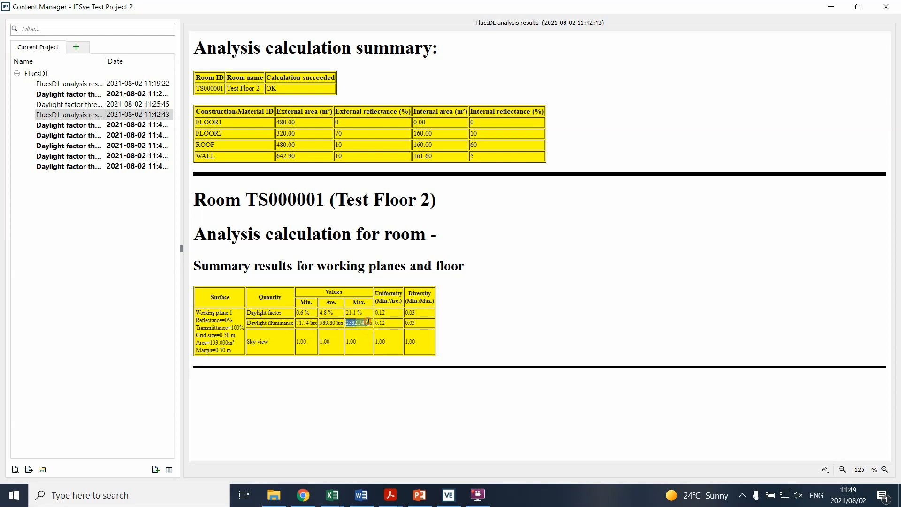
pyautogui.click(349, 324)
pyautogui.click(828, 8)
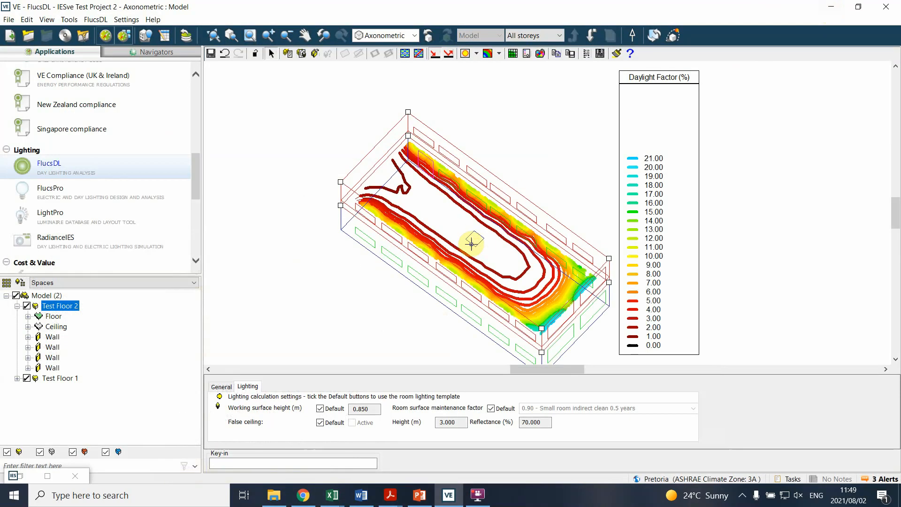
# Step: Change the displayed data for Test Floor 2 from Daylight factor to Day lighting
pyautogui.click(476, 53)
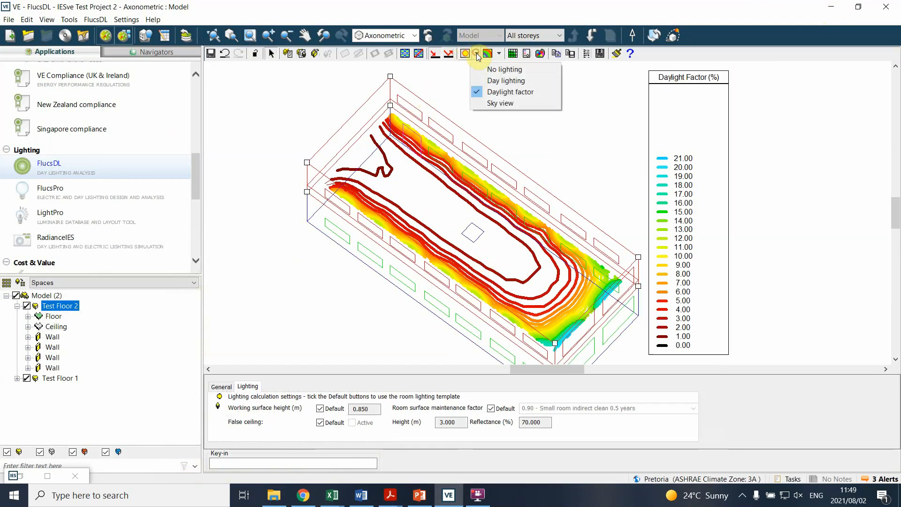
pyautogui.click(502, 93)
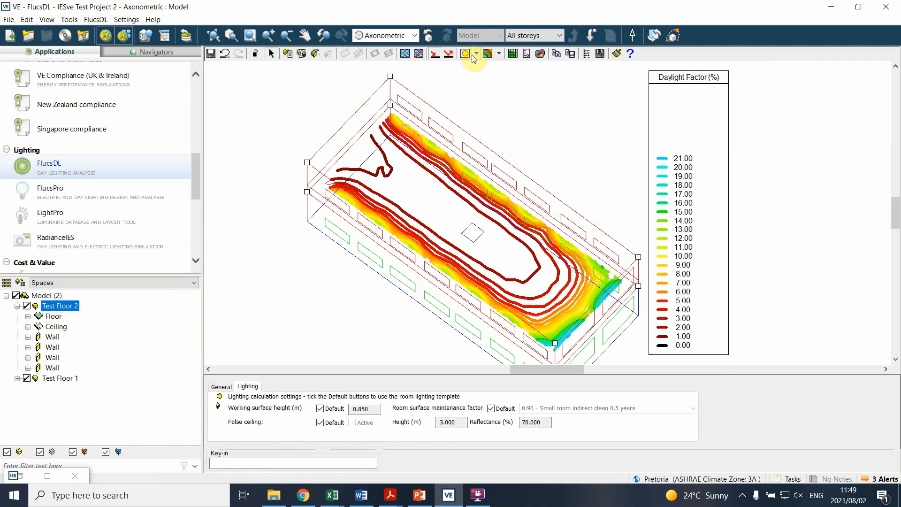
pyautogui.click(477, 55)
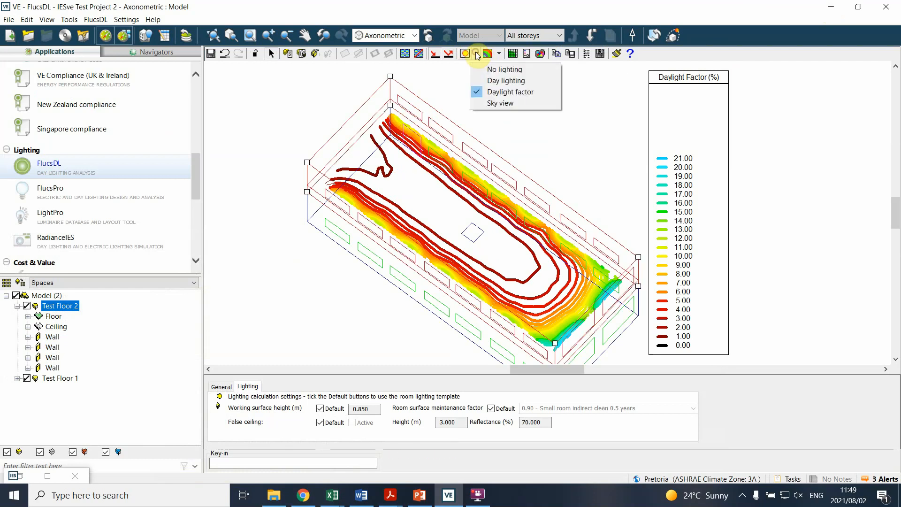
pyautogui.click(490, 82)
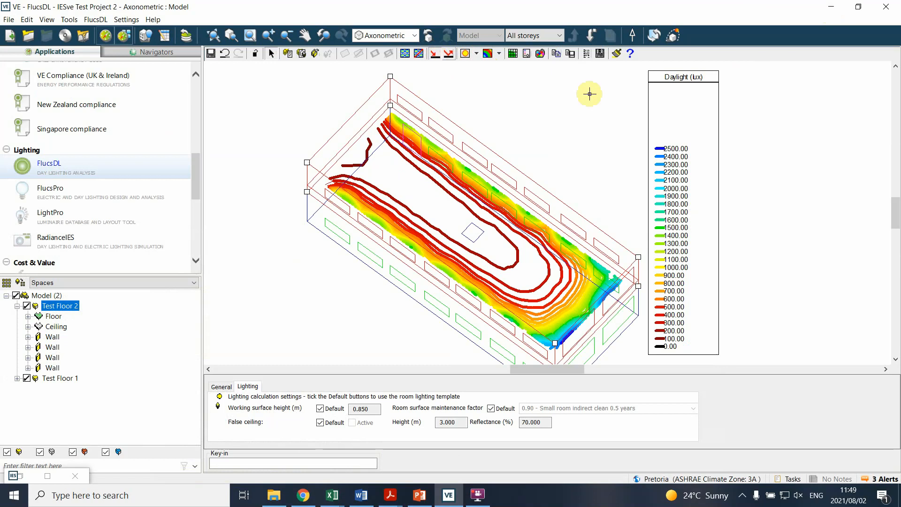
# Step: Turn off the lighting display, restore Day lighting as the displayed data, and reselect Test Floor 2 in the model
pyautogui.click(477, 54)
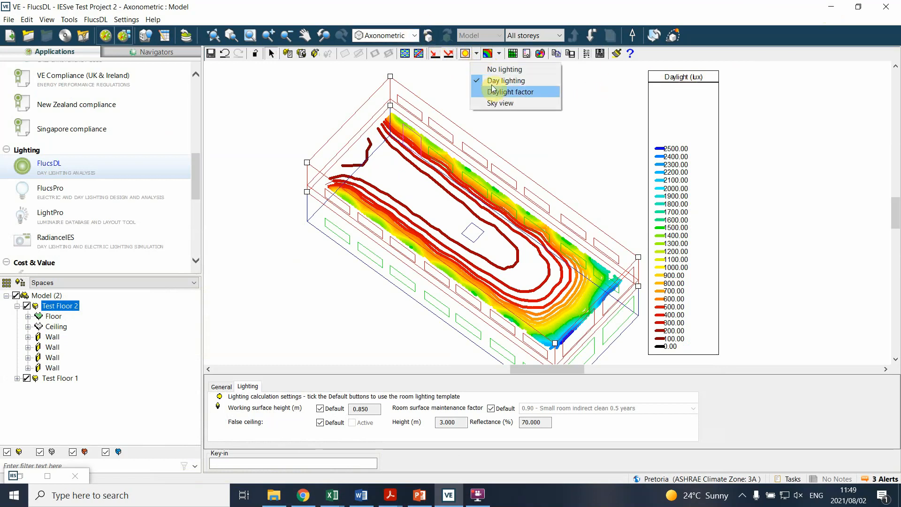
pyautogui.click(498, 70)
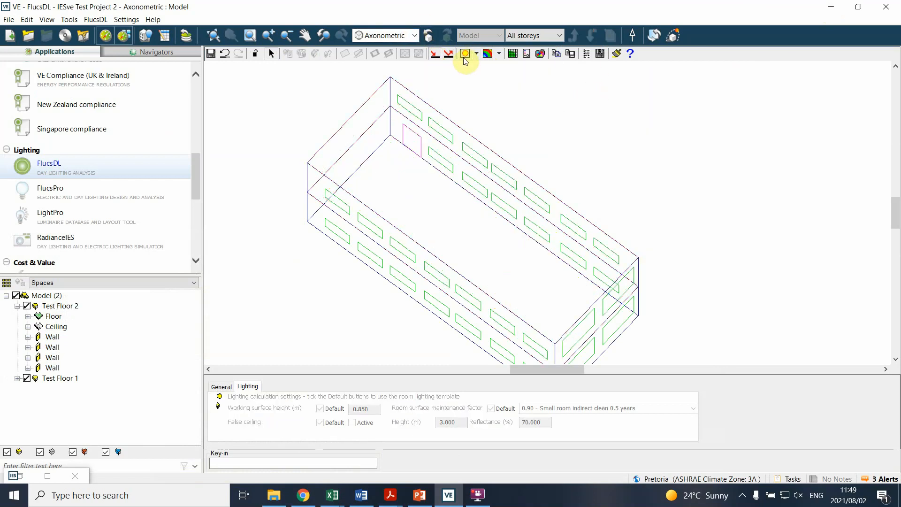
pyautogui.click(476, 54)
pyautogui.click(492, 81)
pyautogui.click(414, 102)
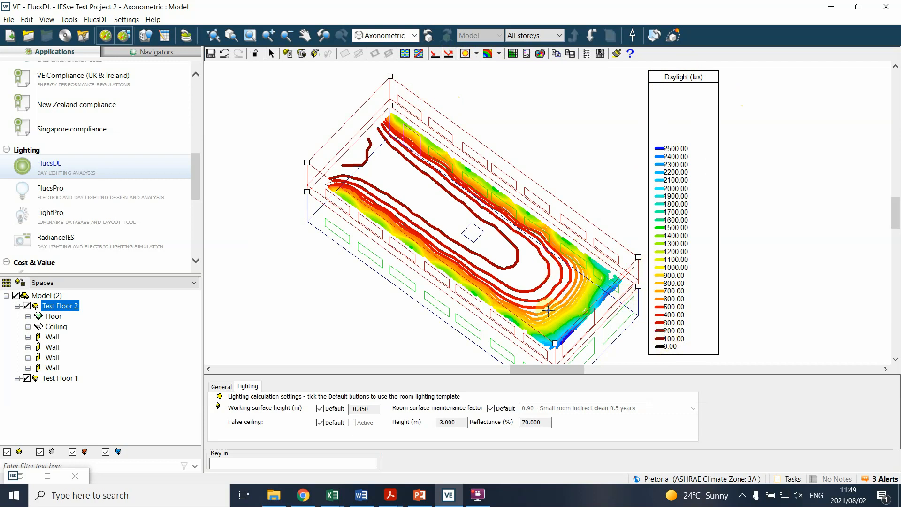
# Step: Try filled contour levels for the daylight results and switch to a filled threshold contour with a 300 lux illuminance threshold
pyautogui.click(499, 54)
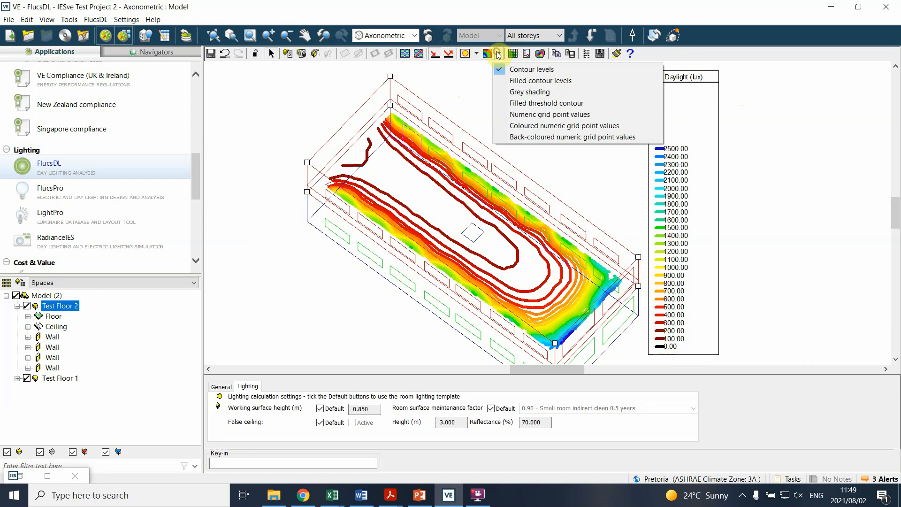
pyautogui.click(520, 84)
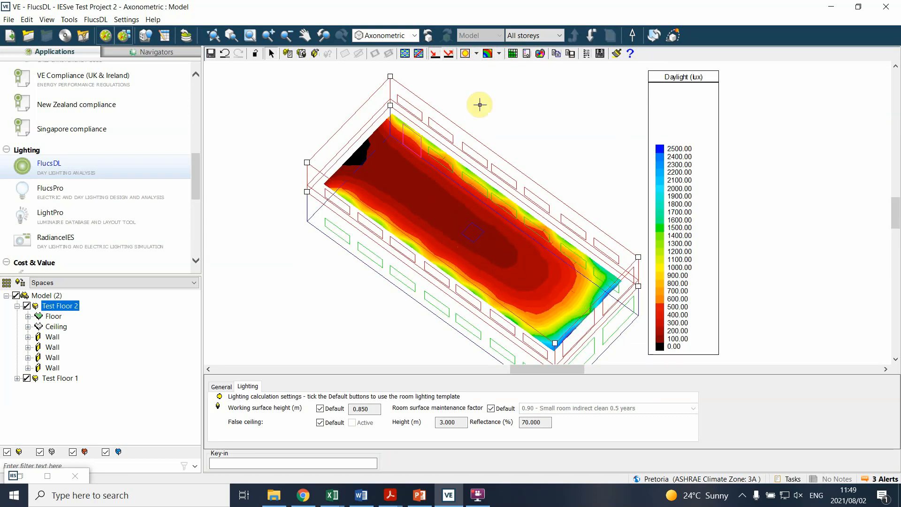
pyautogui.click(500, 54)
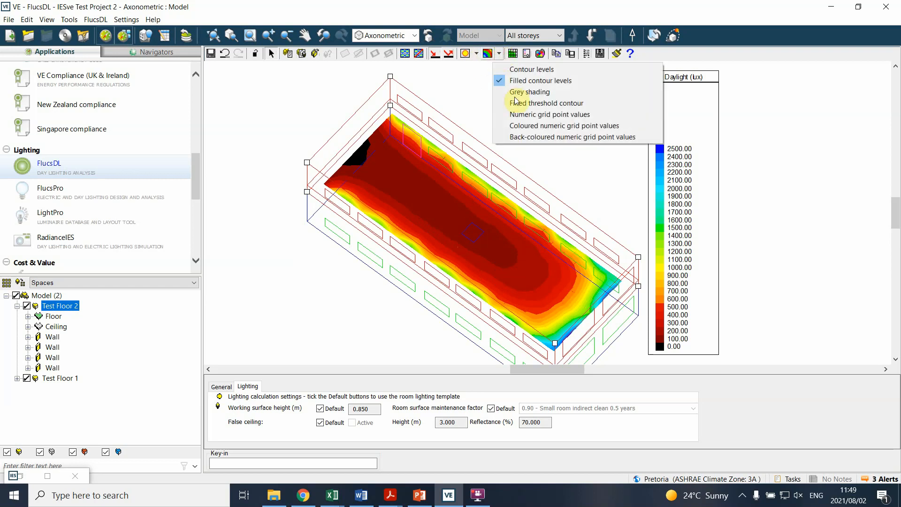
pyautogui.click(526, 107)
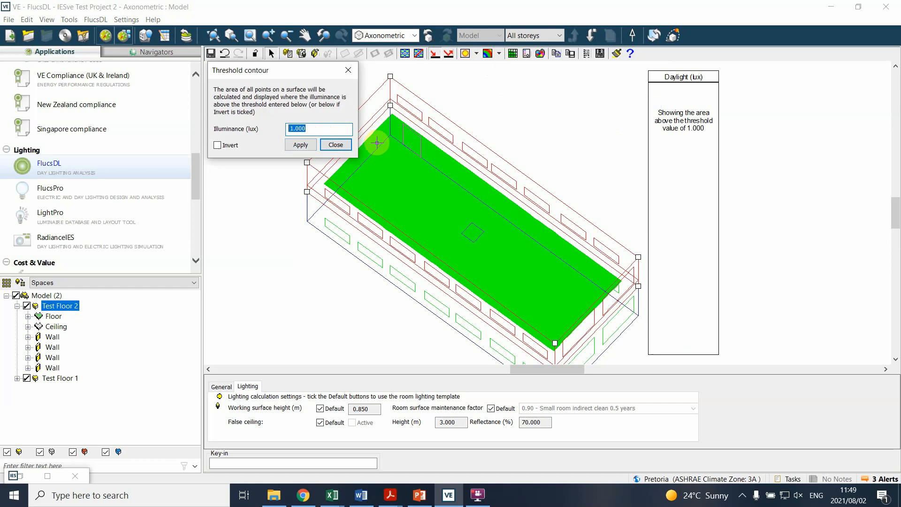
pyautogui.write('300')
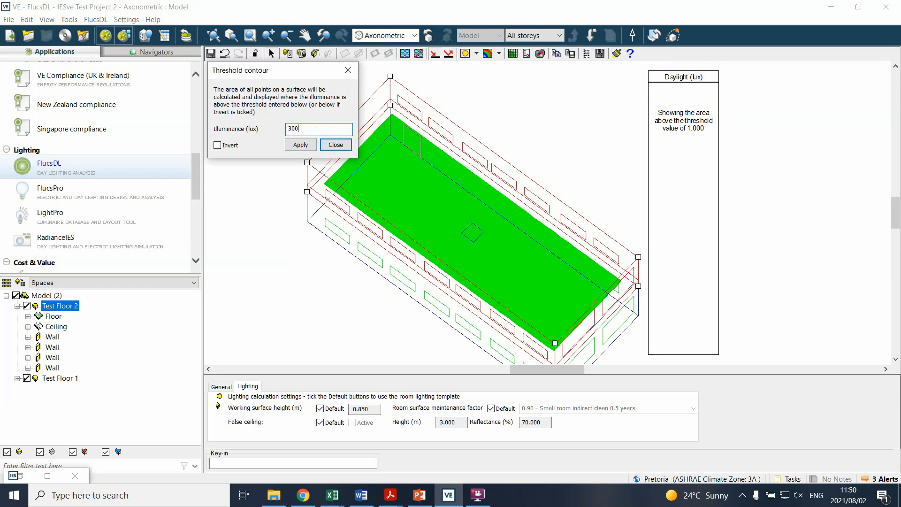
pyautogui.click(296, 145)
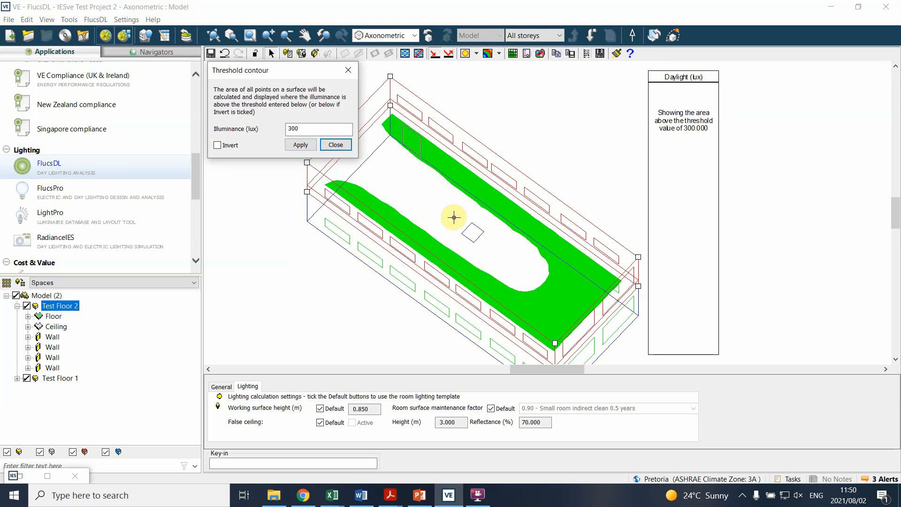
# Step: Apply an illuminance threshold of 1000 lux to the filled threshold contour and close the threshold settings
pyautogui.moveTo(310, 127); pyautogui.dragTo(283, 130)
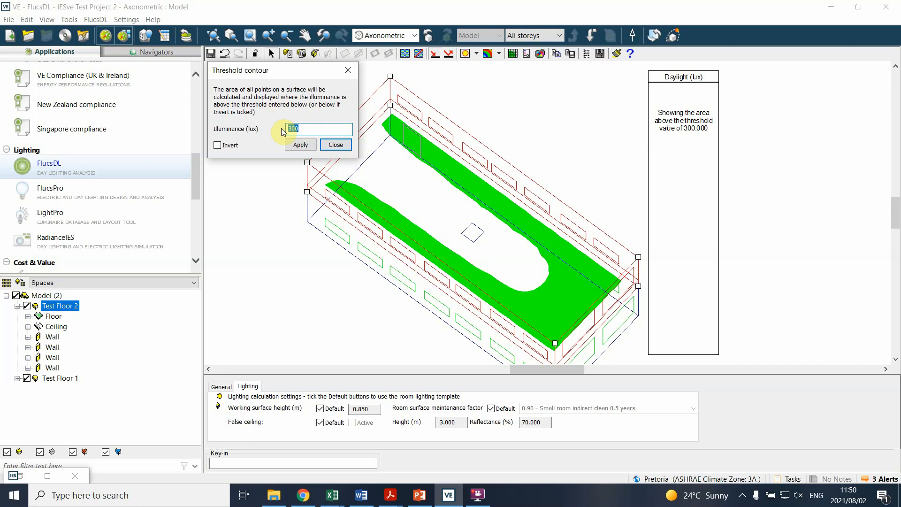
pyautogui.write('10')
pyautogui.click(300, 145)
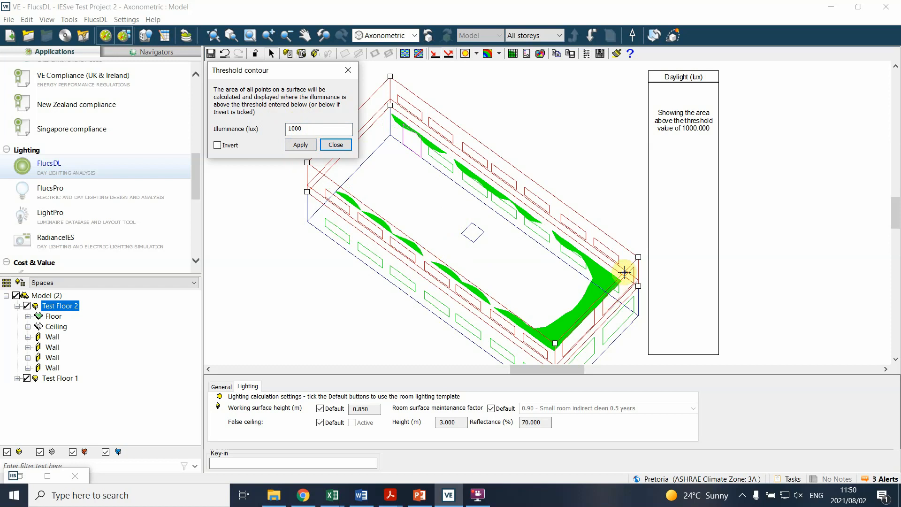
pyautogui.click(336, 145)
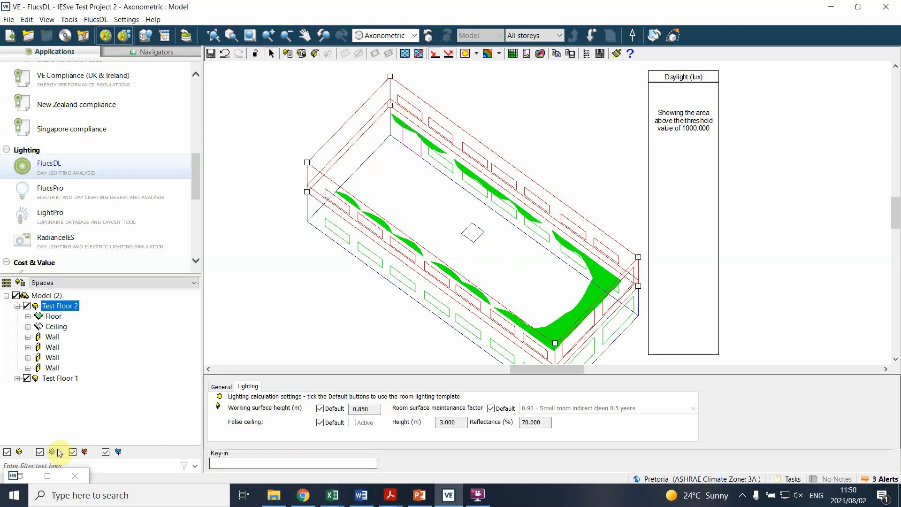
# Step: Review the 11:43:23 daylight factor threshold table alongside the 11:42:43 FlucsDL analysis results in the Content Manager, and close it
pyautogui.doubleClick(22, 476)
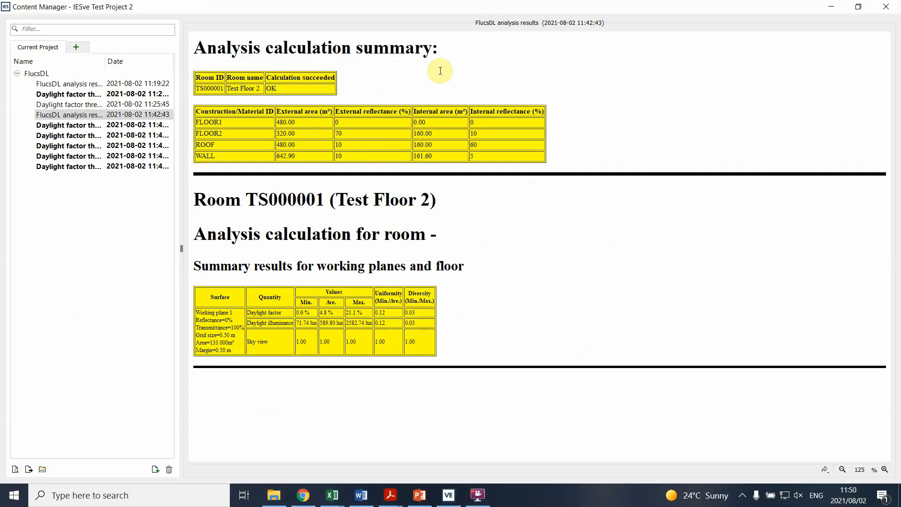
pyautogui.click(77, 126)
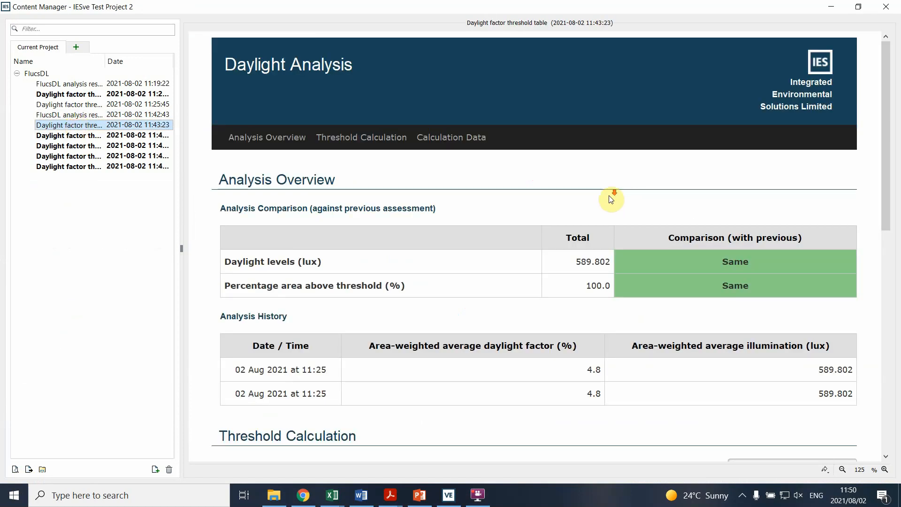
pyautogui.scroll(-5, 610, 197)
pyautogui.scroll(-4, 610, 197)
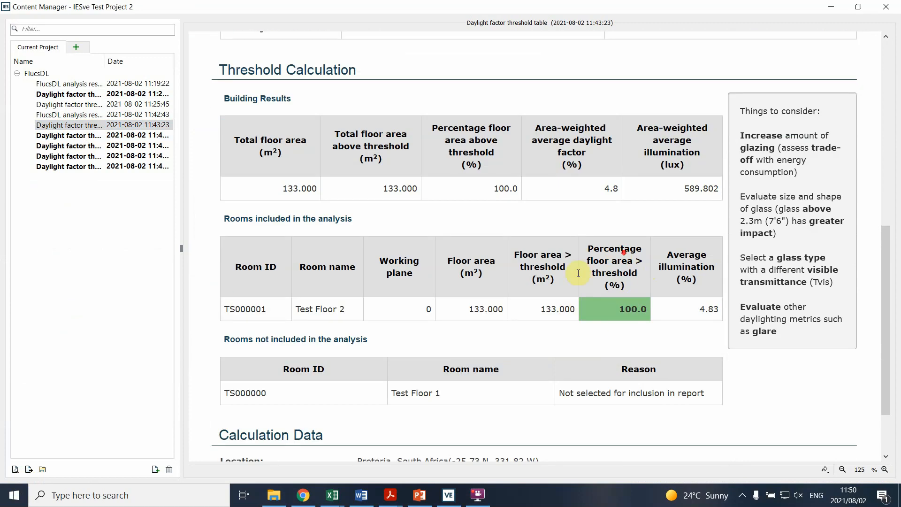
pyautogui.scroll(2, 559, 289)
pyautogui.scroll(5, 544, 249)
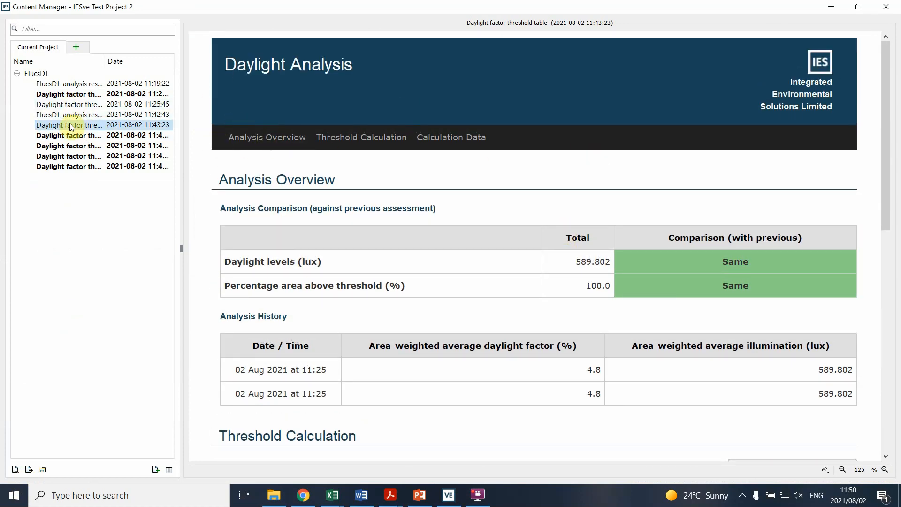
pyautogui.click(68, 114)
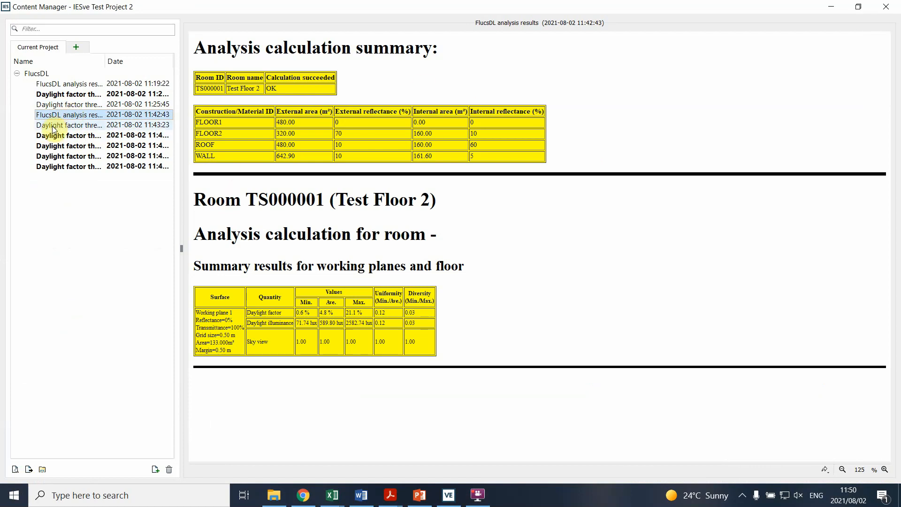
pyautogui.click(53, 125)
pyautogui.scroll(-2, 621, 170)
pyautogui.scroll(2, 629, 145)
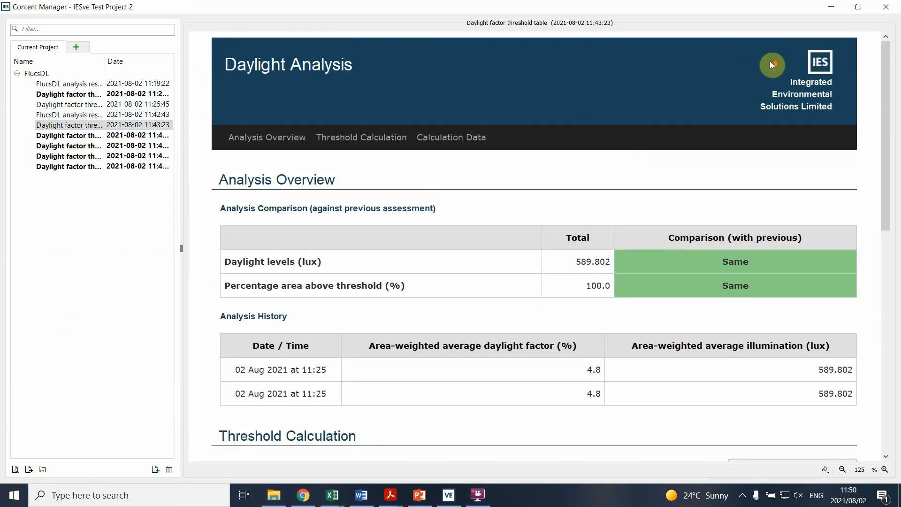
pyautogui.click(888, 7)
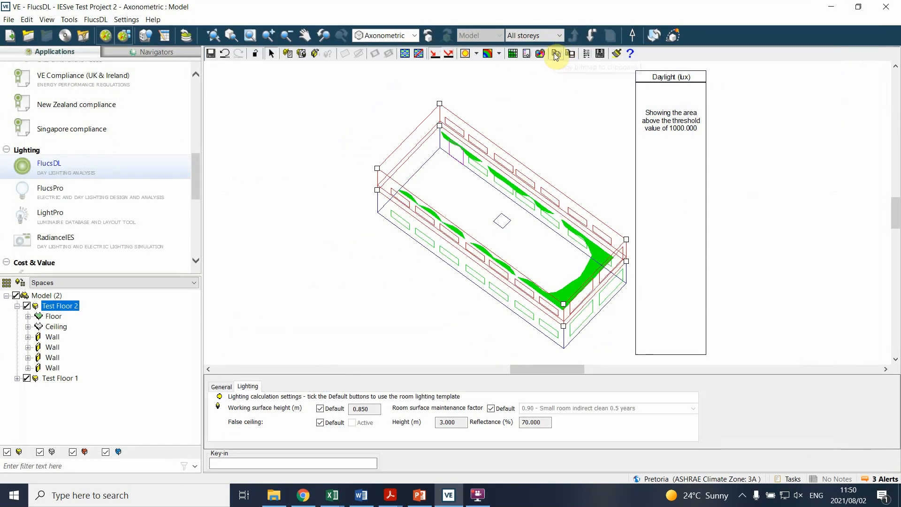
# Step: Switch Test Floor 2's daylight display from illuminance to luminance in cd/m²
pyautogui.scroll(-1, 507, 149)
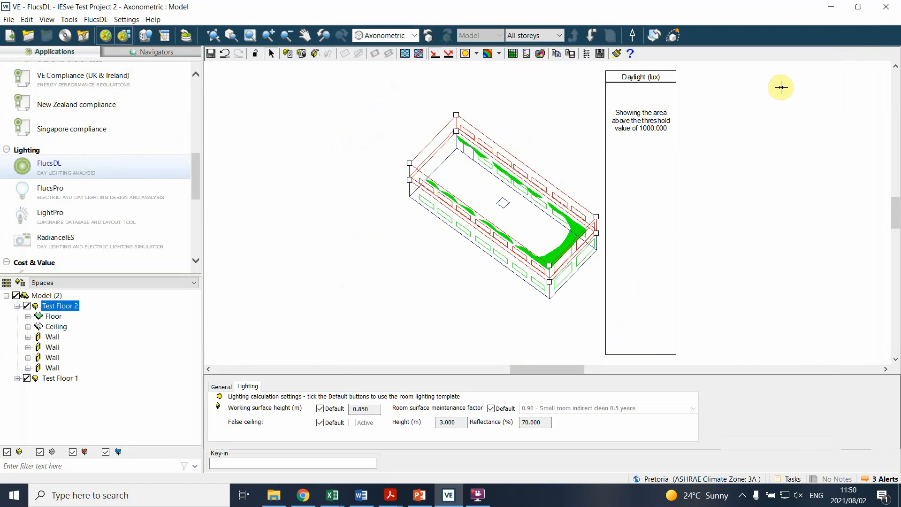
pyautogui.scroll(1, 680, 129)
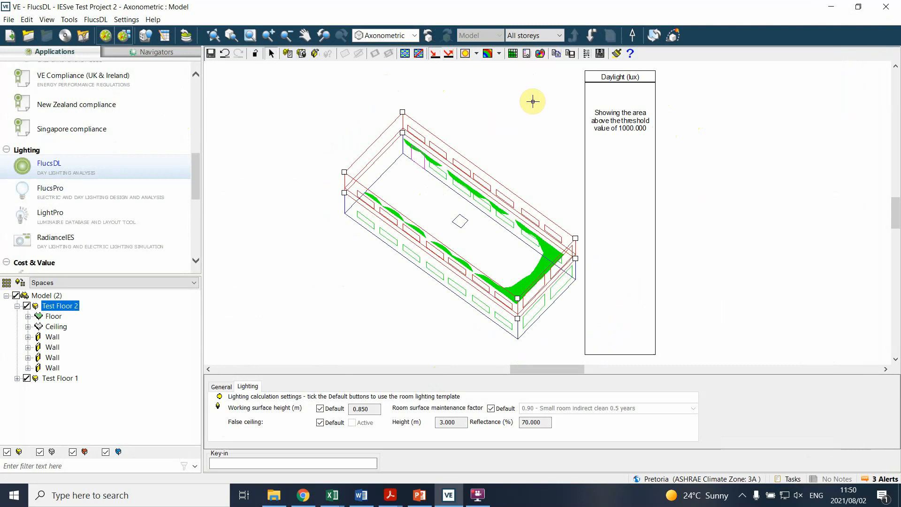
pyautogui.click(449, 53)
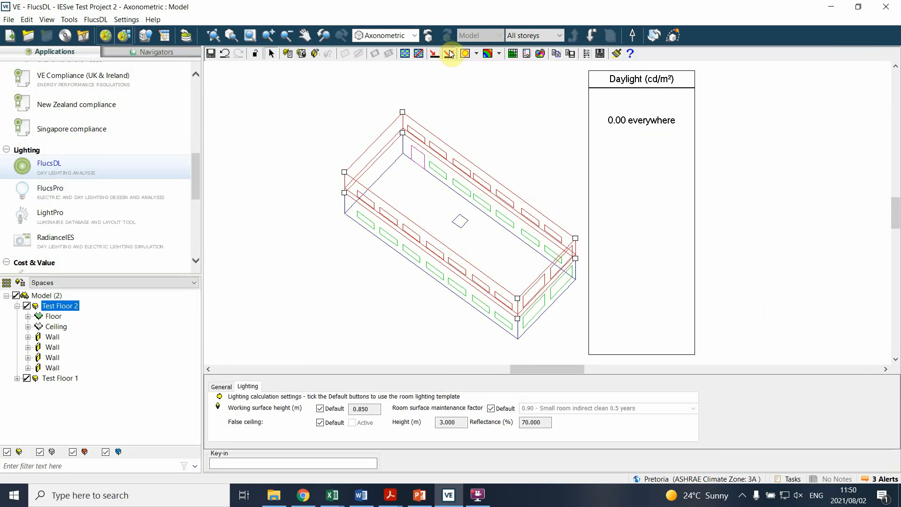